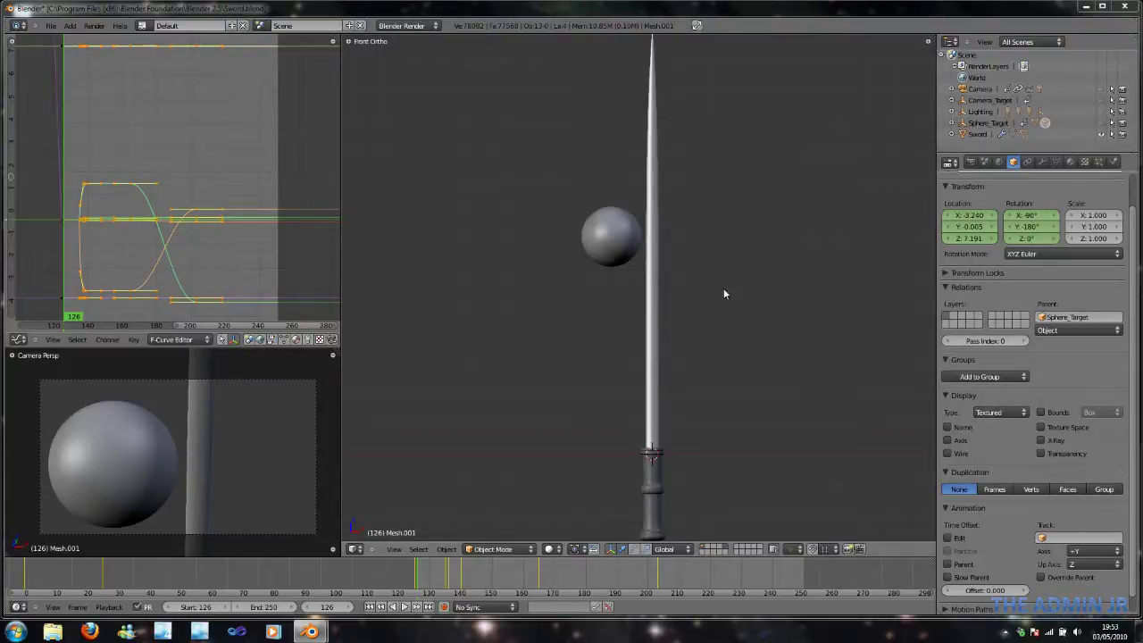
Step: Orbit from Front Ortho to an angled User Ortho view of the sword and sphere, then select the sphere
{"action": "scroll", "coordinate": [704, 228], "scroll_direction": "up", "scroll_amount": 4}
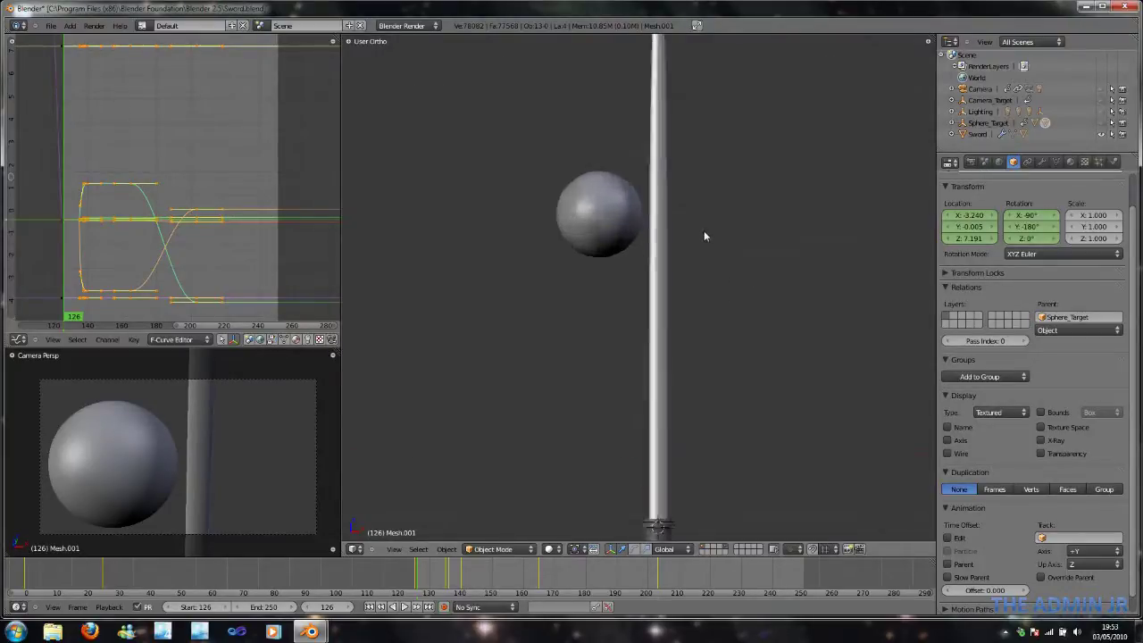
{"action": "middle_click_drag", "start_coordinate": [722, 235], "coordinate": [683, 356]}
{"action": "scroll", "coordinate": [706, 284], "scroll_direction": "down", "scroll_amount": 2}
{"action": "right_click", "coordinate": [642, 371]}
Step: Set the sword's Pass Index to 1, deselect everything, and show the Render properties
{"action": "right_click", "coordinate": [680, 351]}
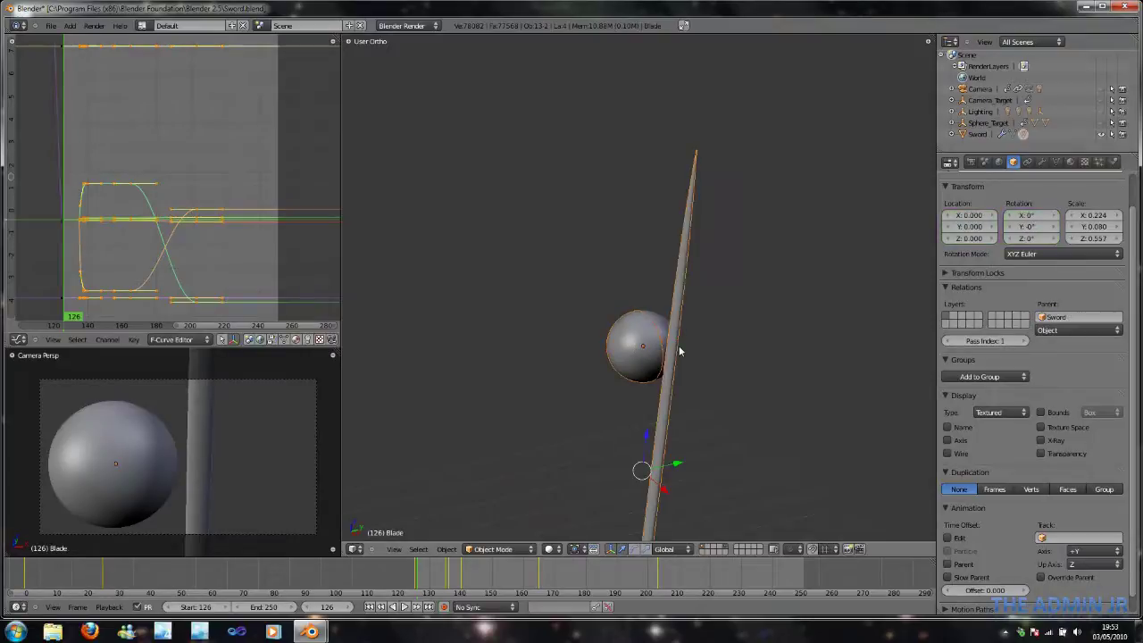
{"action": "middle_click_drag", "start_coordinate": [686, 378], "coordinate": [691, 290], "text": "shift"}
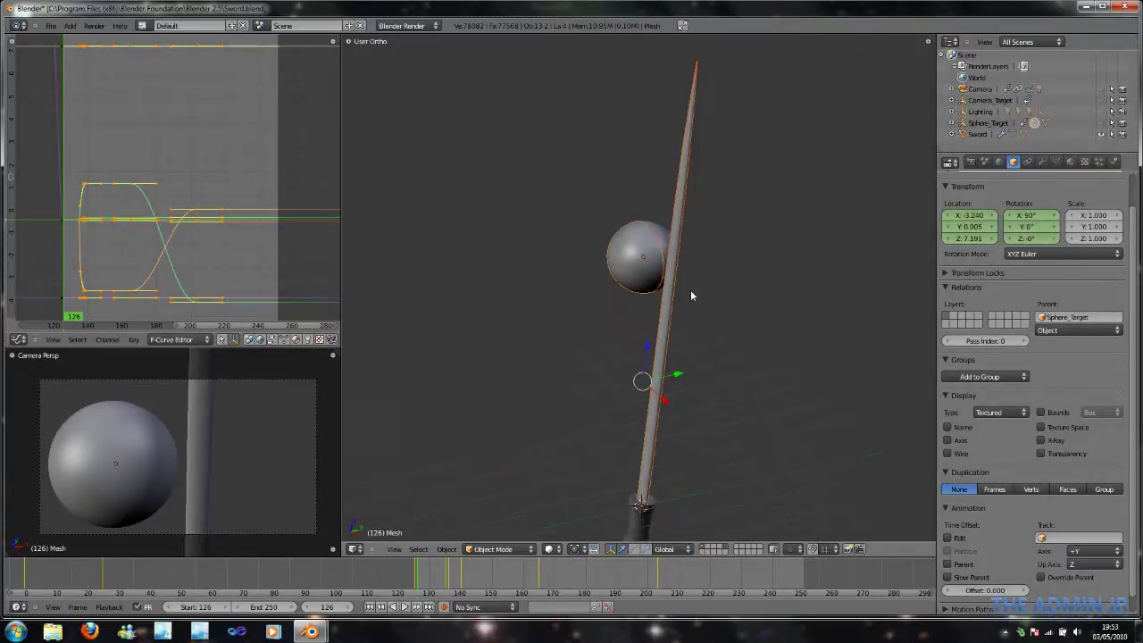
{"action": "scroll", "coordinate": [677, 397], "scroll_direction": "down", "scroll_amount": 2}
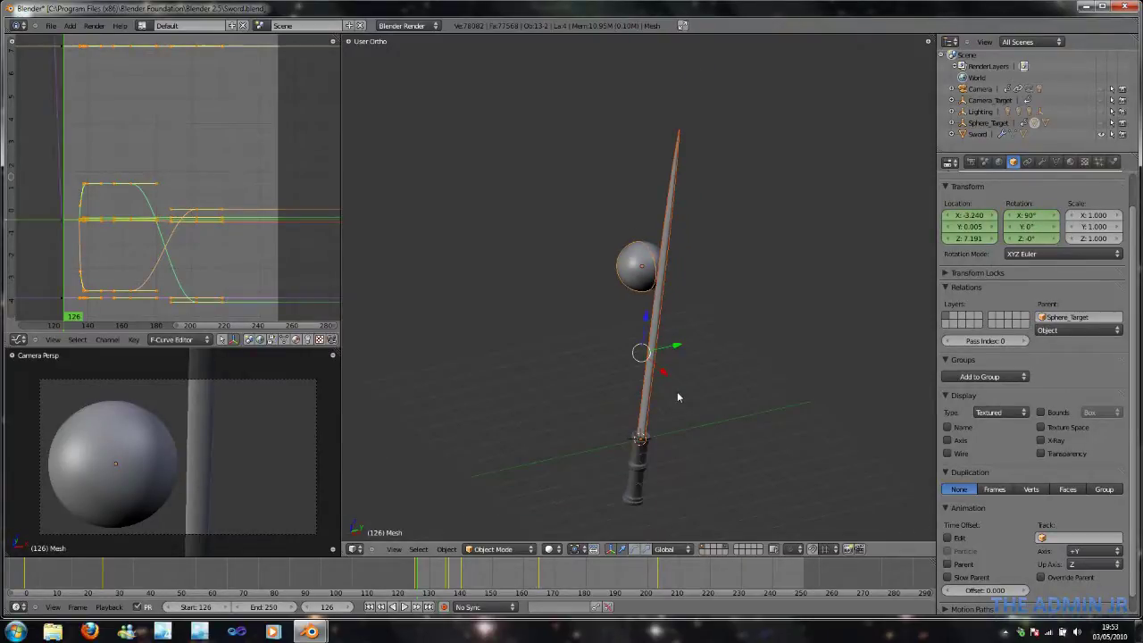
{"action": "key", "text": "a"}
{"action": "left_click", "coordinate": [1025, 341]}
{"action": "key", "text": "a"}
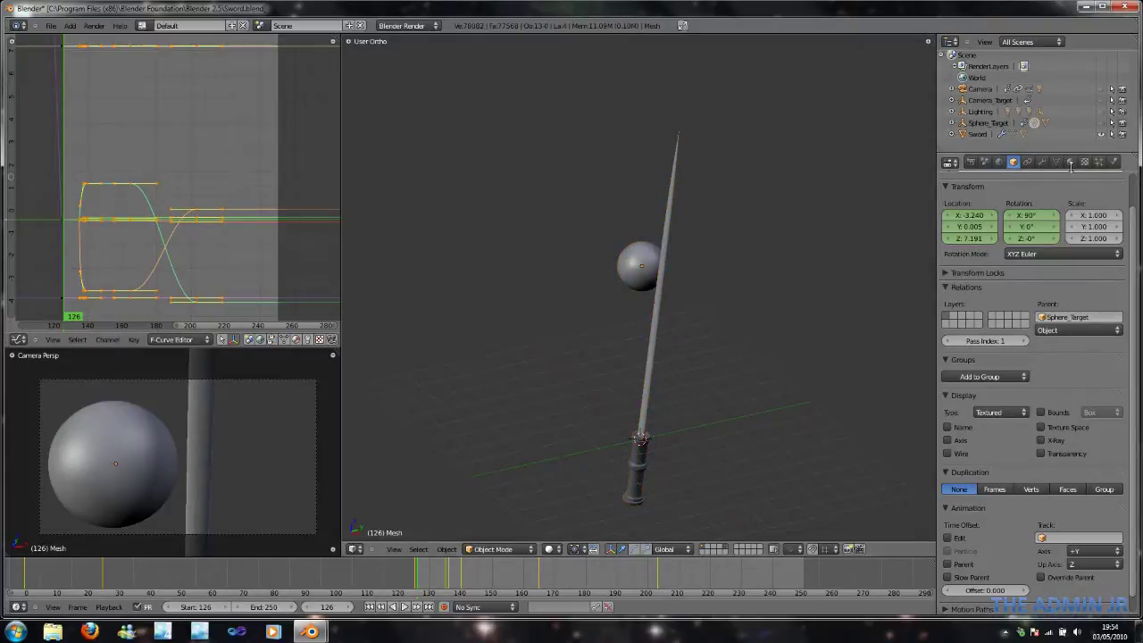
{"action": "left_click", "coordinate": [971, 161]}
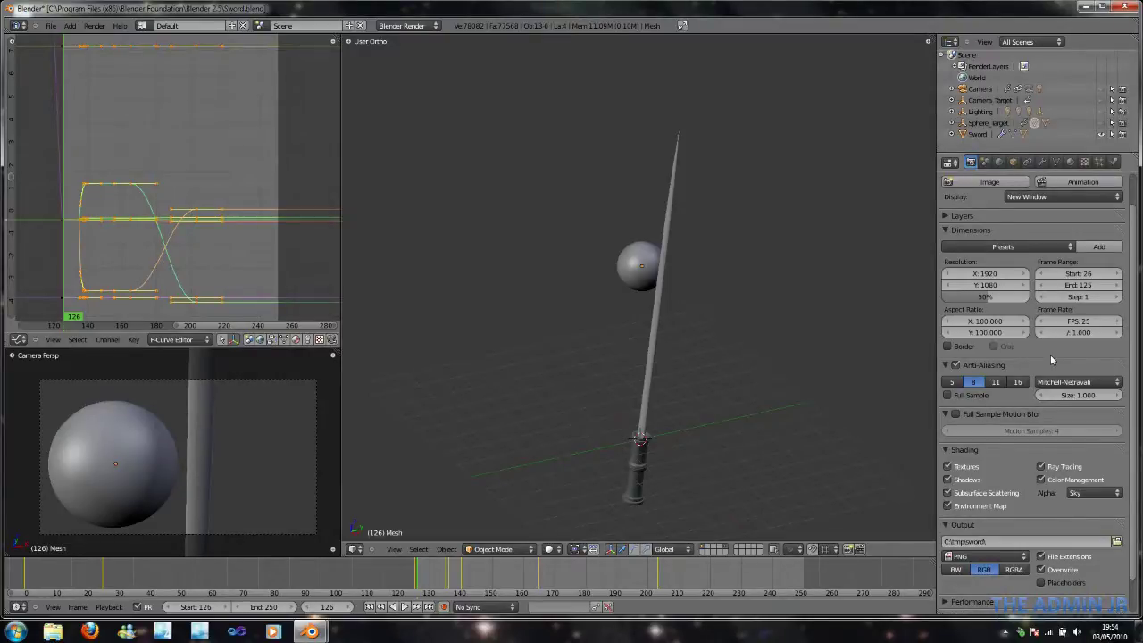
Step: Tick the Object Index pass in the render layer's Layers panel, then collapse the panel
{"action": "scroll", "coordinate": [1045, 375], "scroll_direction": "down", "scroll_amount": 2}
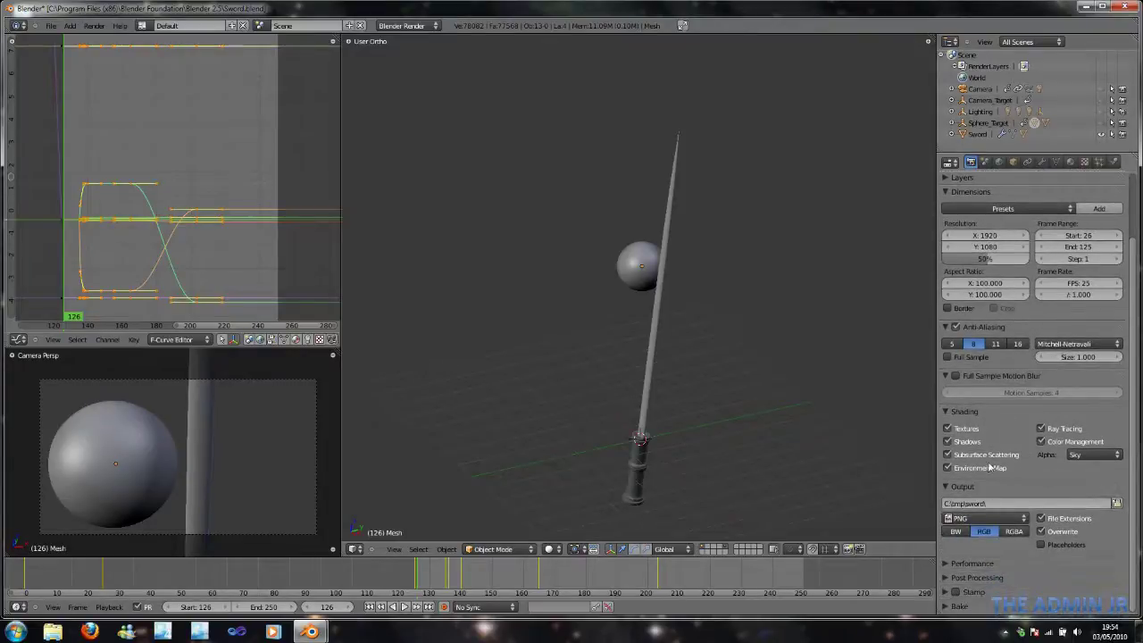
{"action": "scroll", "coordinate": [990, 467], "scroll_direction": "up", "scroll_amount": 3}
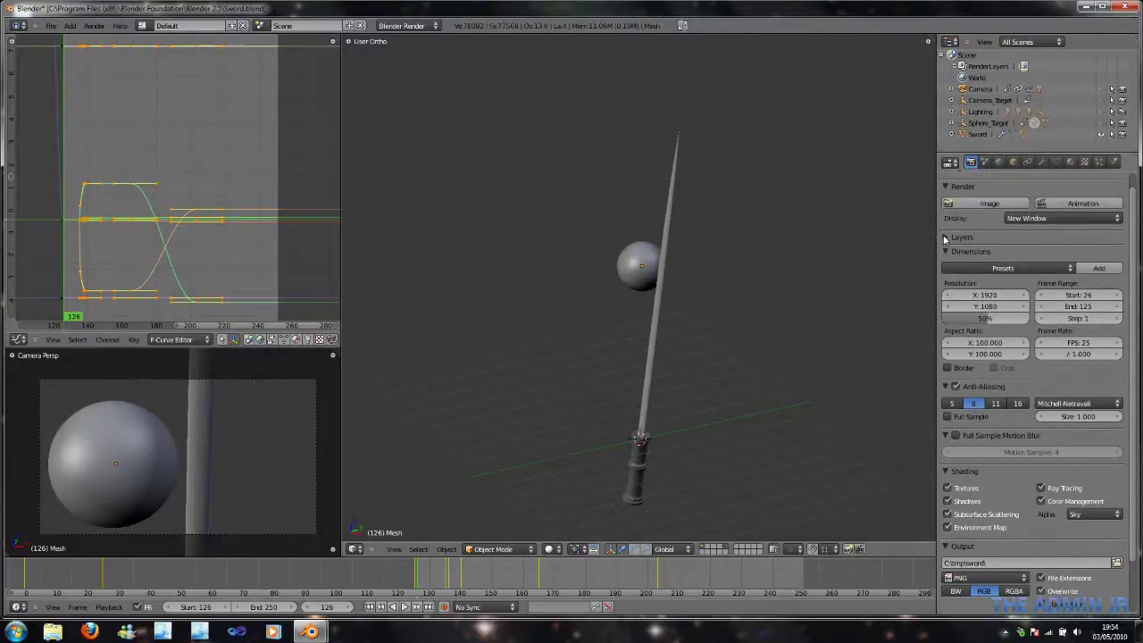
{"action": "left_click", "coordinate": [945, 238]}
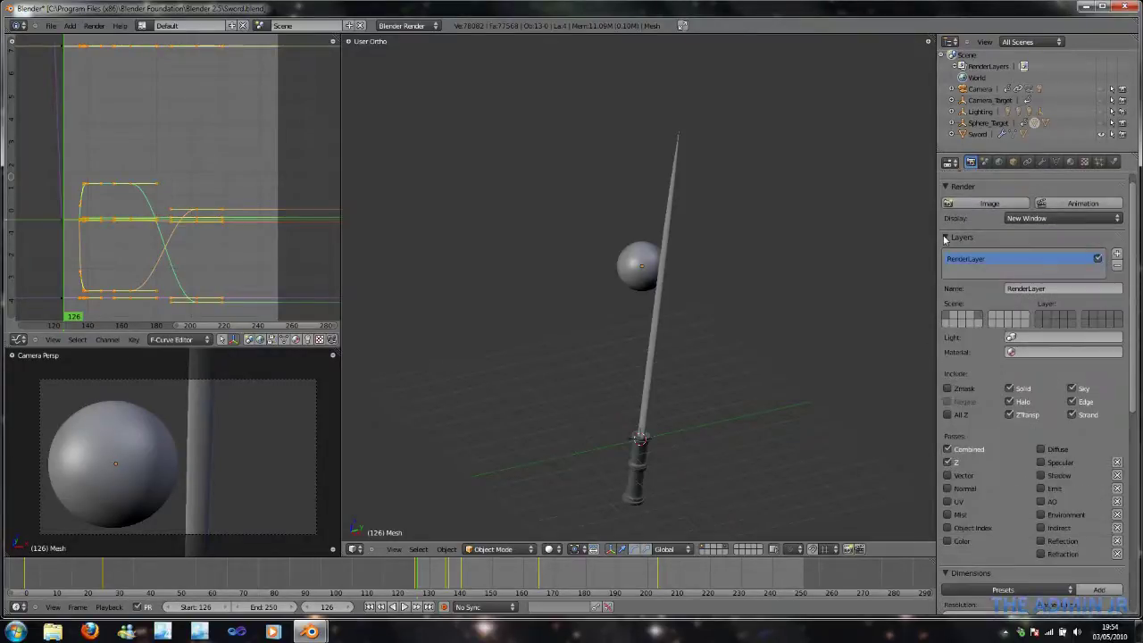
{"action": "left_click", "coordinate": [979, 530]}
{"action": "scroll", "coordinate": [1039, 431], "scroll_direction": "down", "scroll_amount": 1}
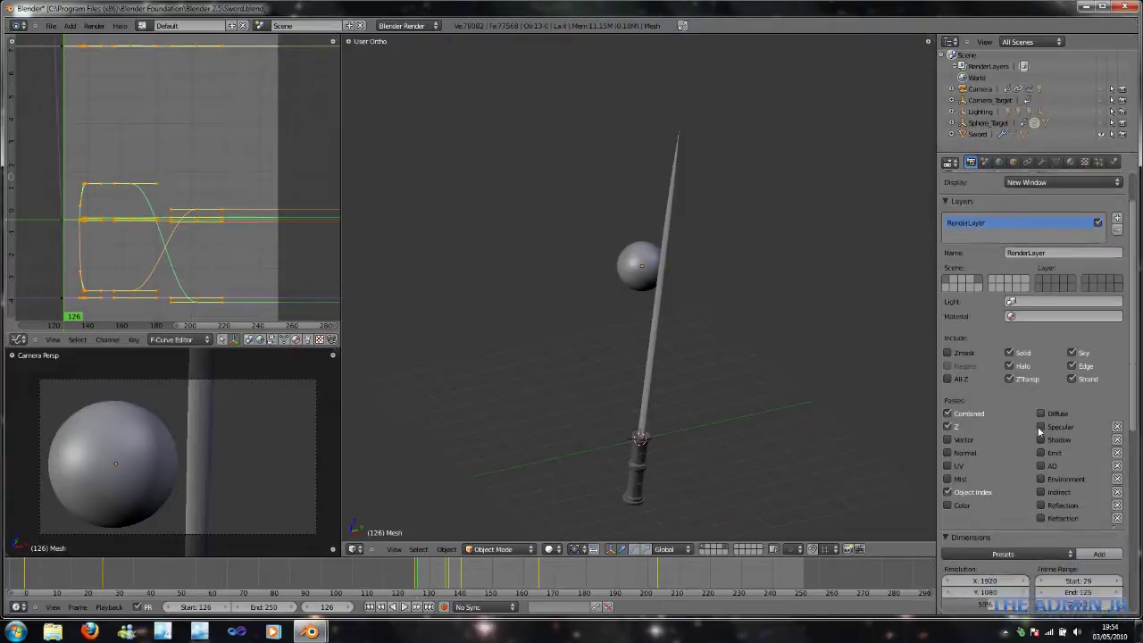
{"action": "scroll", "coordinate": [1038, 432], "scroll_direction": "down", "scroll_amount": 1}
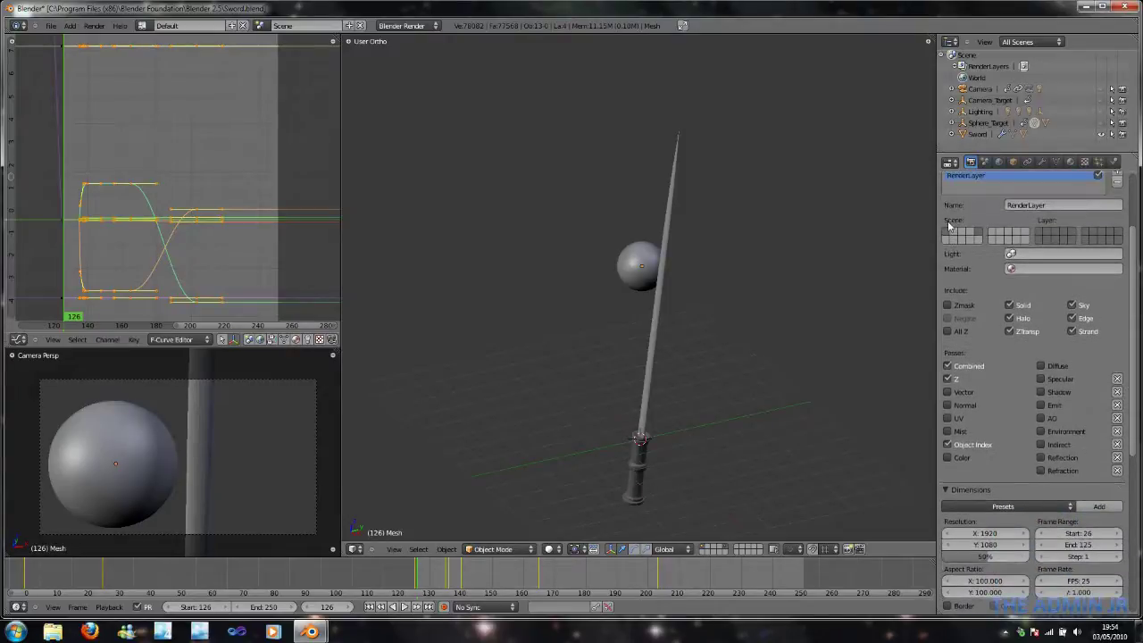
{"action": "scroll", "coordinate": [952, 223], "scroll_direction": "up", "scroll_amount": 1}
{"action": "left_click", "coordinate": [953, 184]}
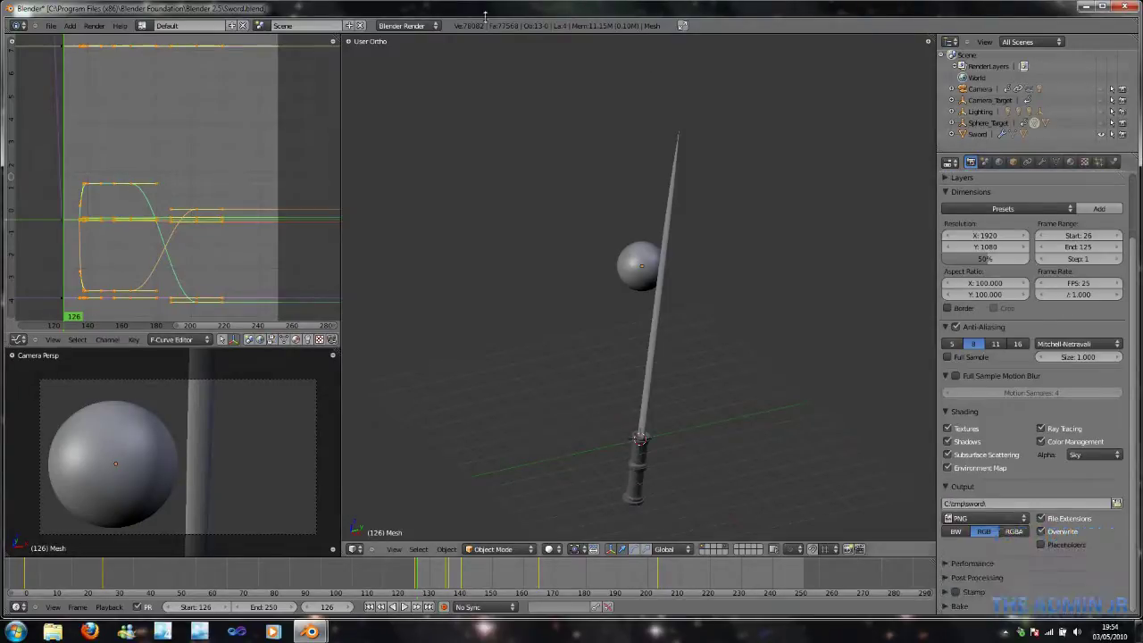
Step: Switch to the Compositing layout, enable Use Nodes, and spread out the Render Layers and Composite nodes
{"action": "left_click", "coordinate": [143, 26]}
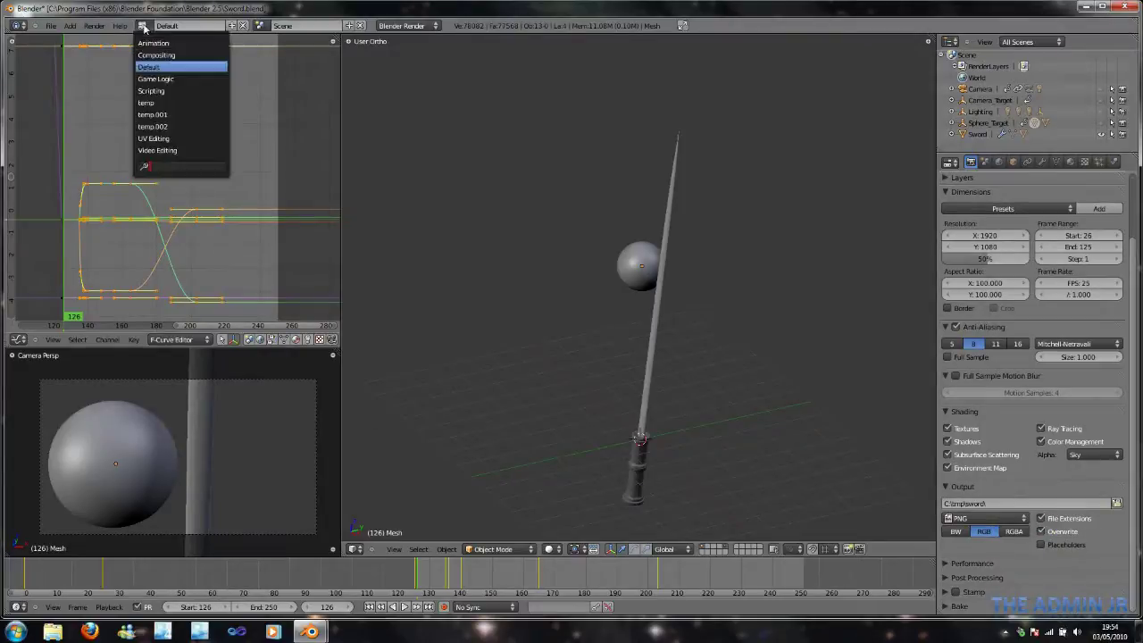
{"action": "left_click", "coordinate": [165, 54]}
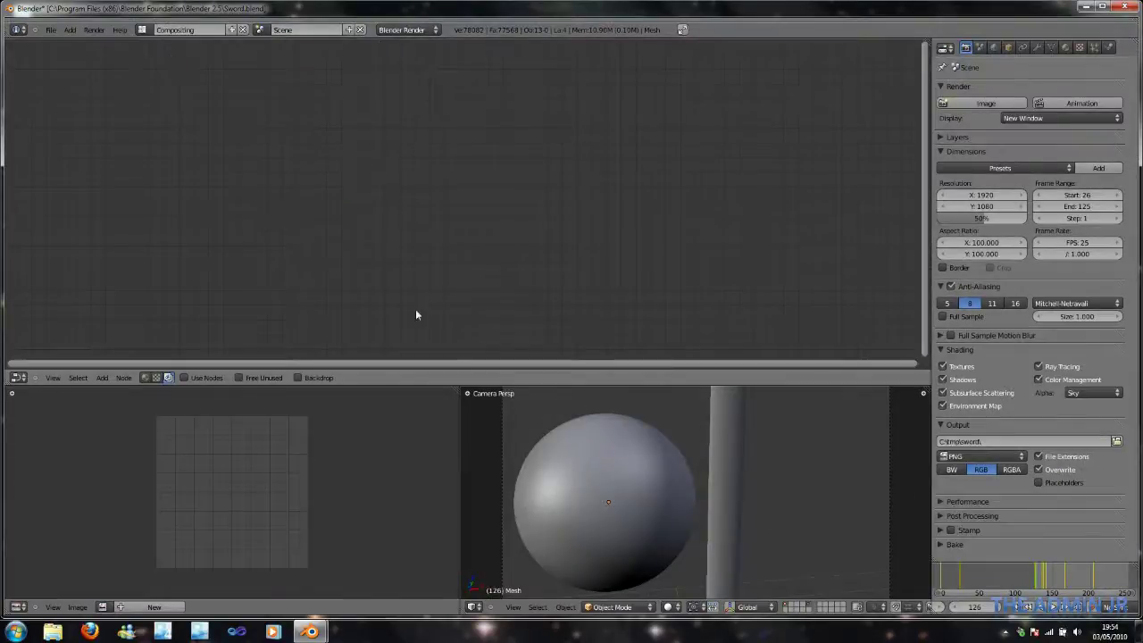
{"action": "left_click", "coordinate": [185, 377]}
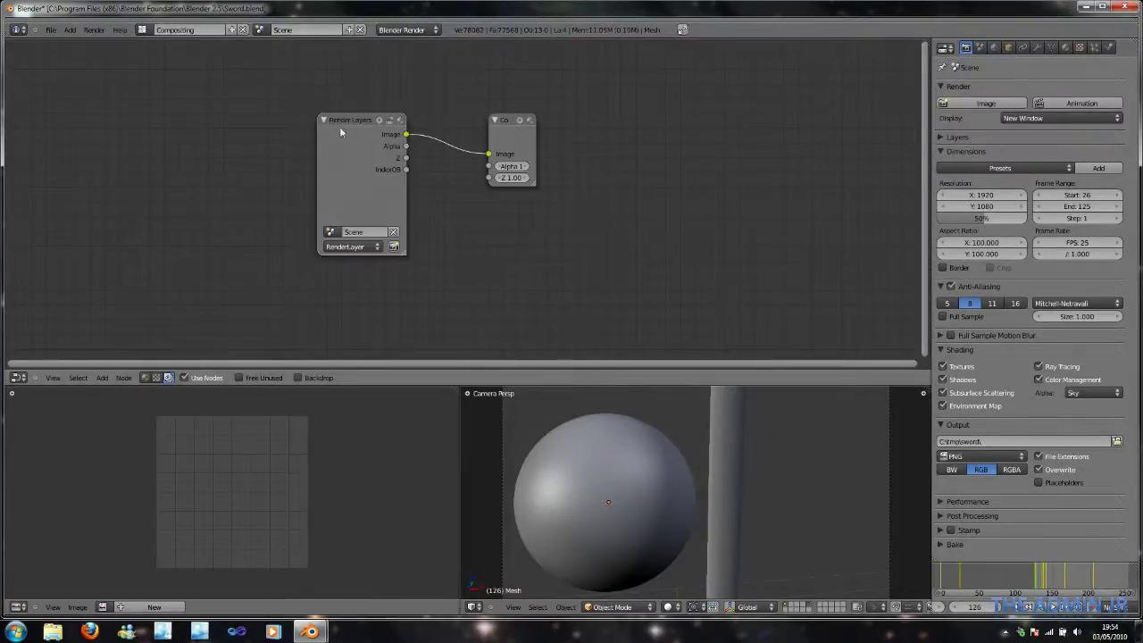
{"action": "left_click_drag", "start_coordinate": [348, 114], "coordinate": [116, 81]}
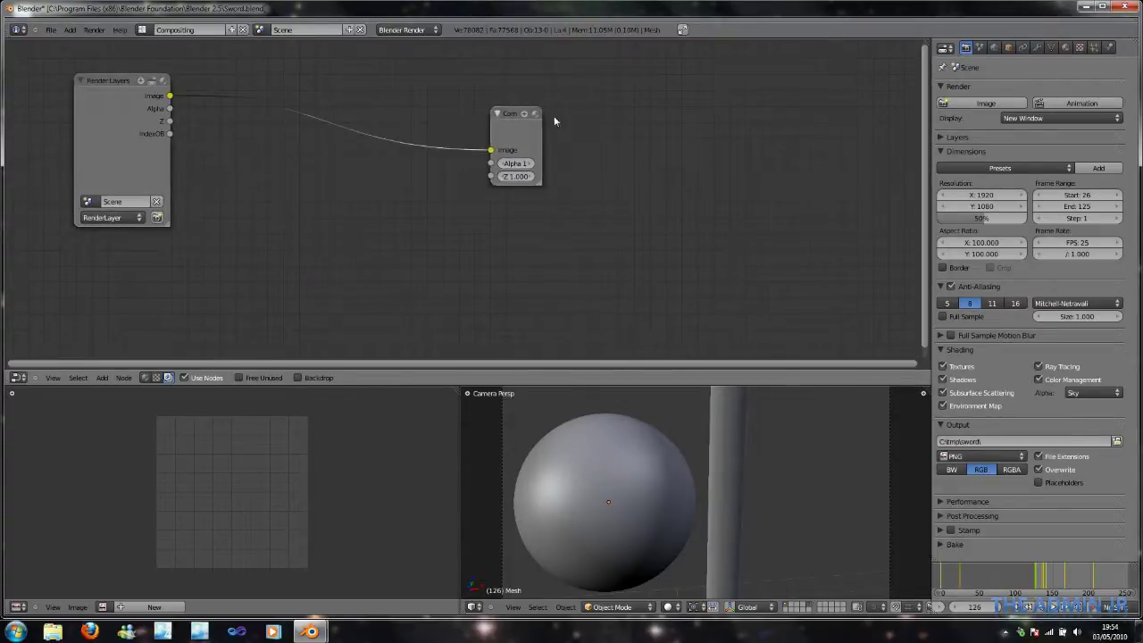
{"action": "left_click_drag", "start_coordinate": [514, 114], "coordinate": [746, 120]}
{"action": "scroll", "coordinate": [601, 164], "scroll_direction": "down", "scroll_amount": 1}
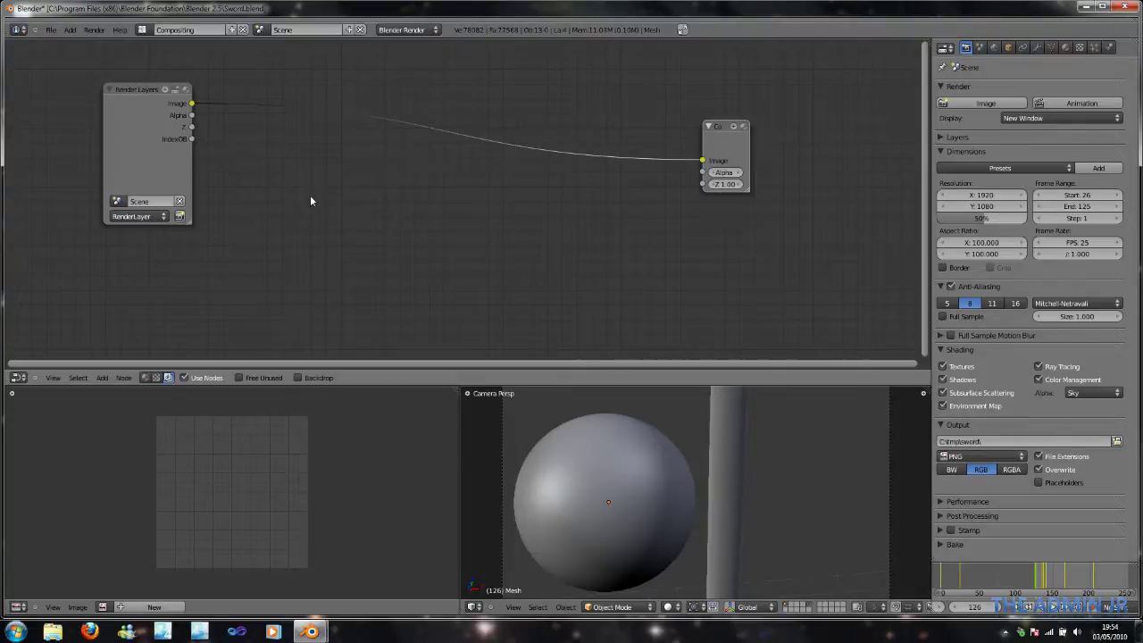
Step: Add a Color > Mix node and an ID Mask node to the node tree
{"action": "key", "text": "shift+a"}
{"action": "mouse_move", "coordinate": [311, 198]}
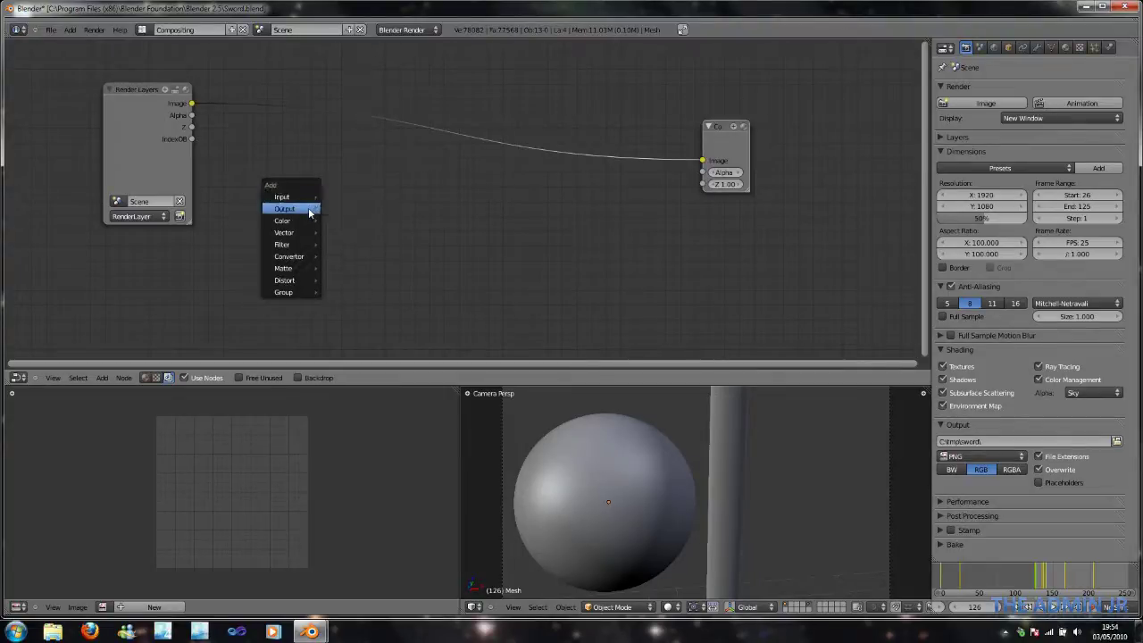
{"action": "mouse_move", "coordinate": [307, 223]}
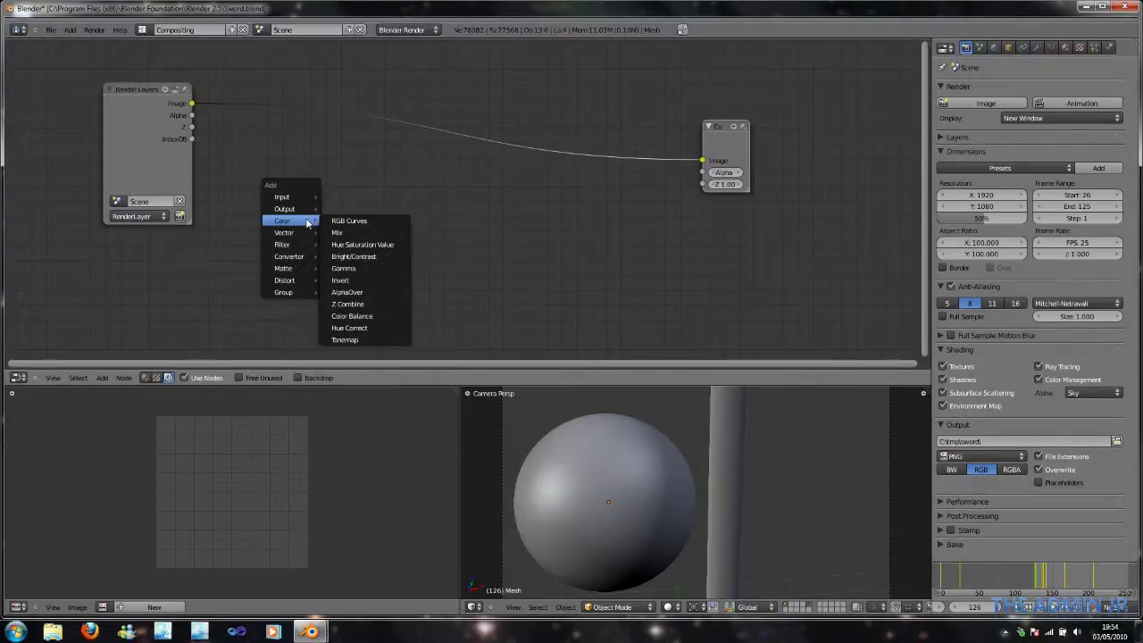
{"action": "left_click", "coordinate": [338, 232]}
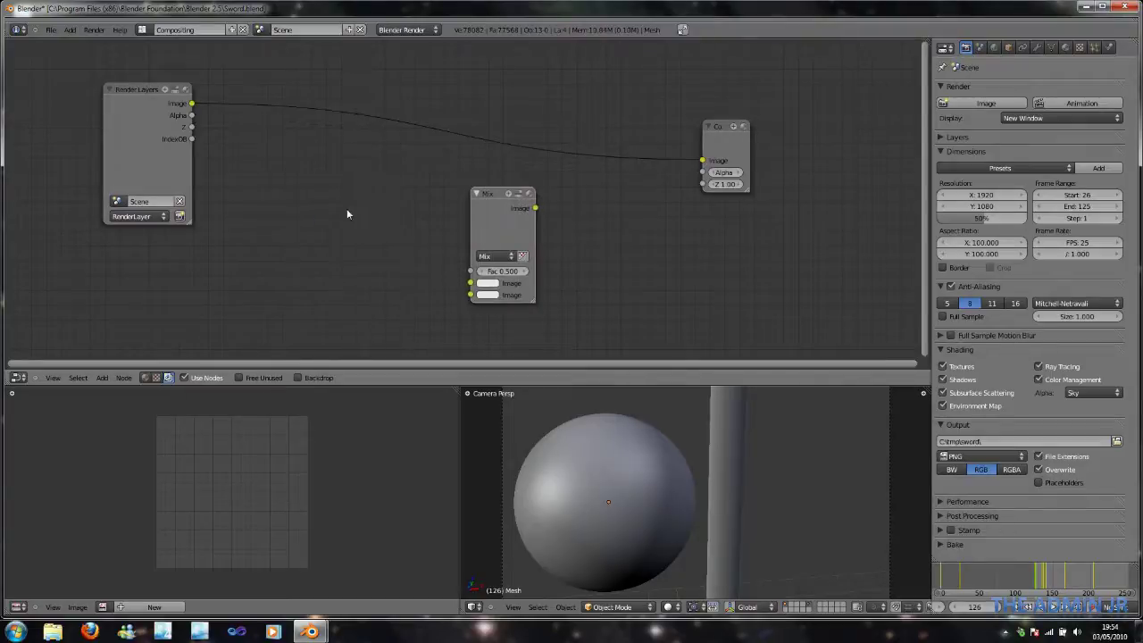
{"action": "key", "text": "shift+a"}
{"action": "mouse_move", "coordinate": [295, 251]}
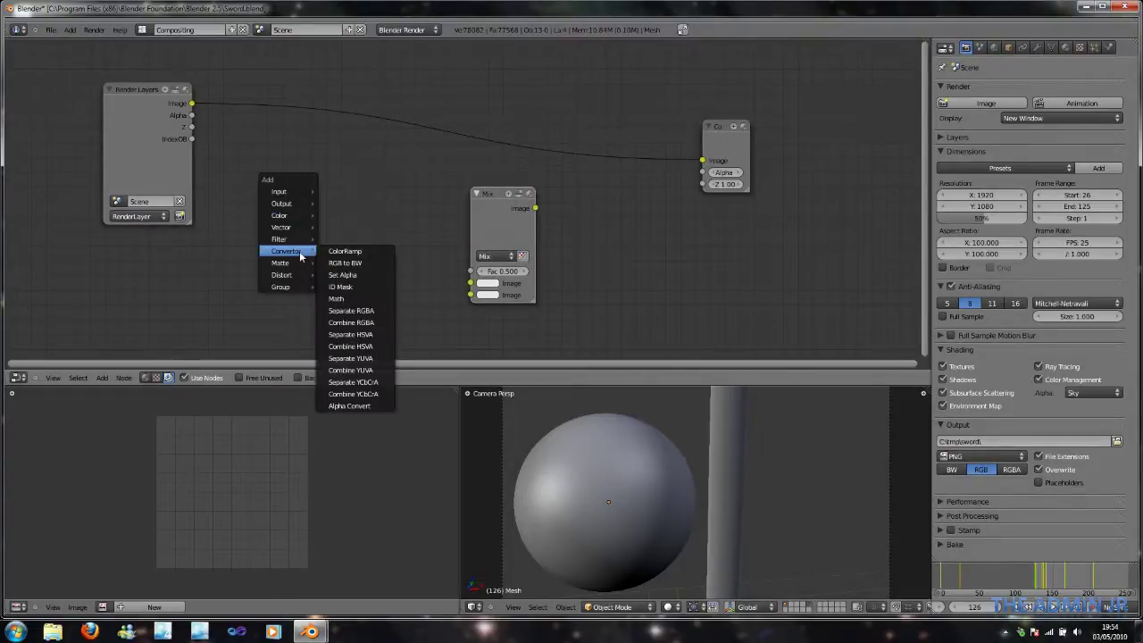
{"action": "left_click", "coordinate": [355, 287]}
Step: Connect Render Layers IndexOB to the ID Mask's ID value and set its Index to 1
{"action": "left_click_drag", "start_coordinate": [347, 191], "coordinate": [318, 189]}
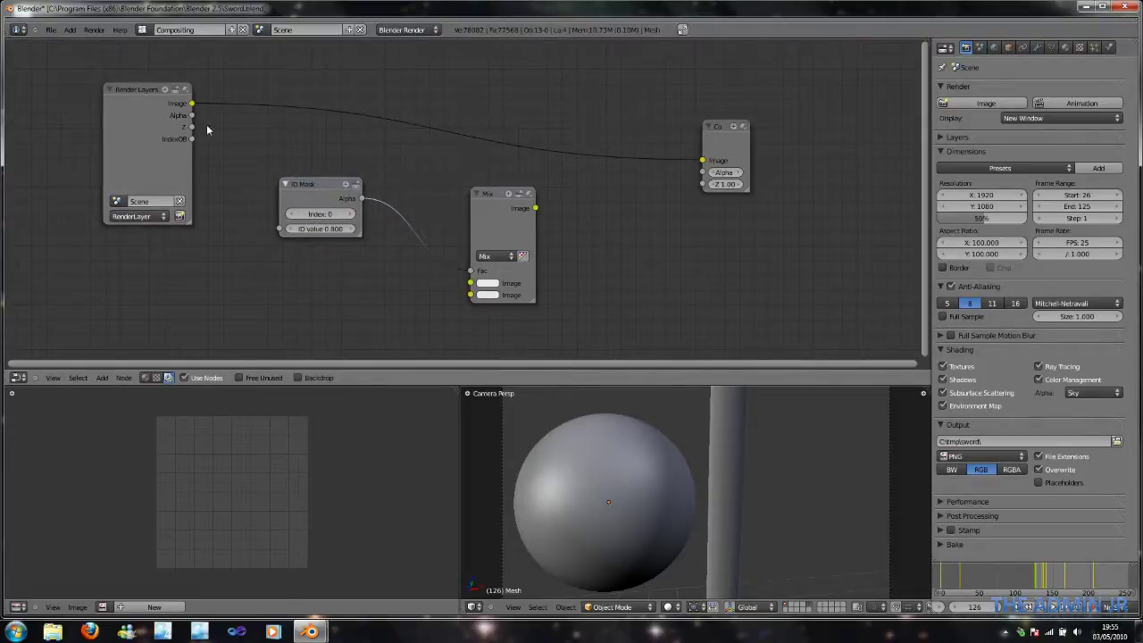
{"action": "left_click_drag", "start_coordinate": [195, 140], "coordinate": [281, 230]}
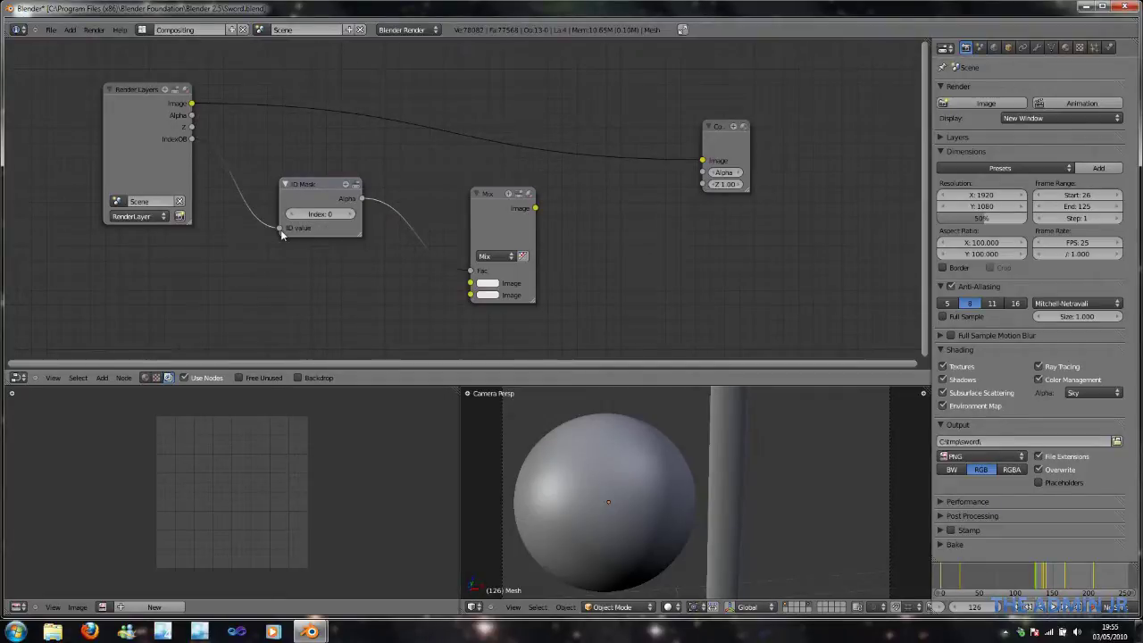
{"action": "left_click", "coordinate": [351, 215]}
{"action": "scroll", "coordinate": [353, 221], "scroll_direction": "up", "scroll_amount": 1}
{"action": "scroll", "coordinate": [405, 229], "scroll_direction": "down", "scroll_amount": 2}
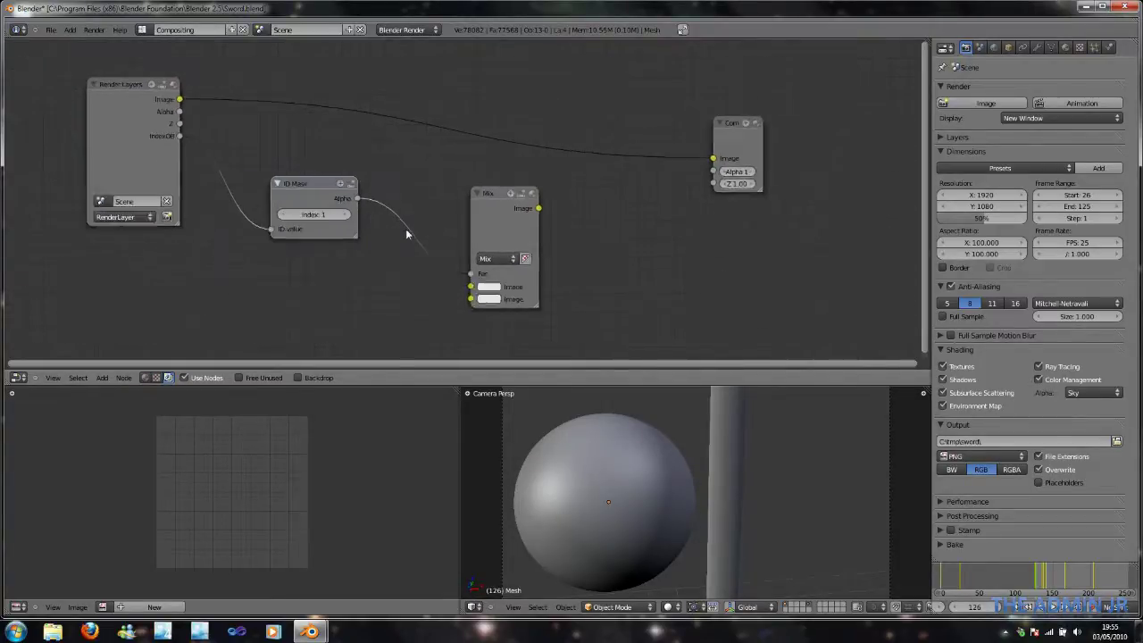
{"action": "key", "text": "shift+a"}
Step: Add a Viewer node, enlarge its preview, link its Image input, and place it above Mix
{"action": "mouse_move", "coordinate": [375, 240]}
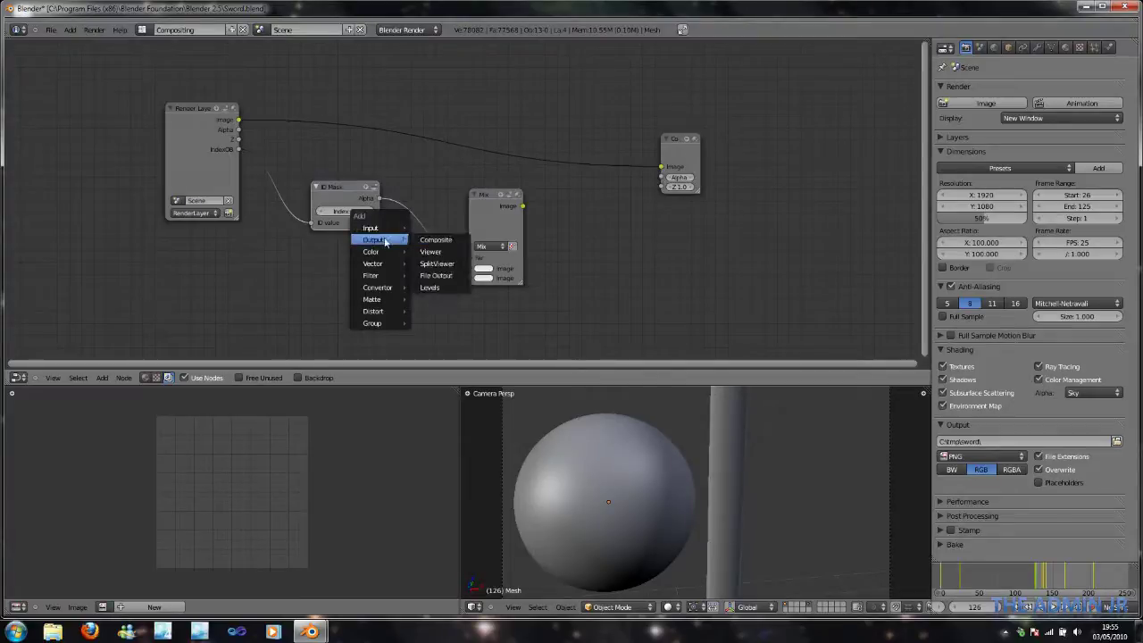
{"action": "left_click", "coordinate": [433, 254]}
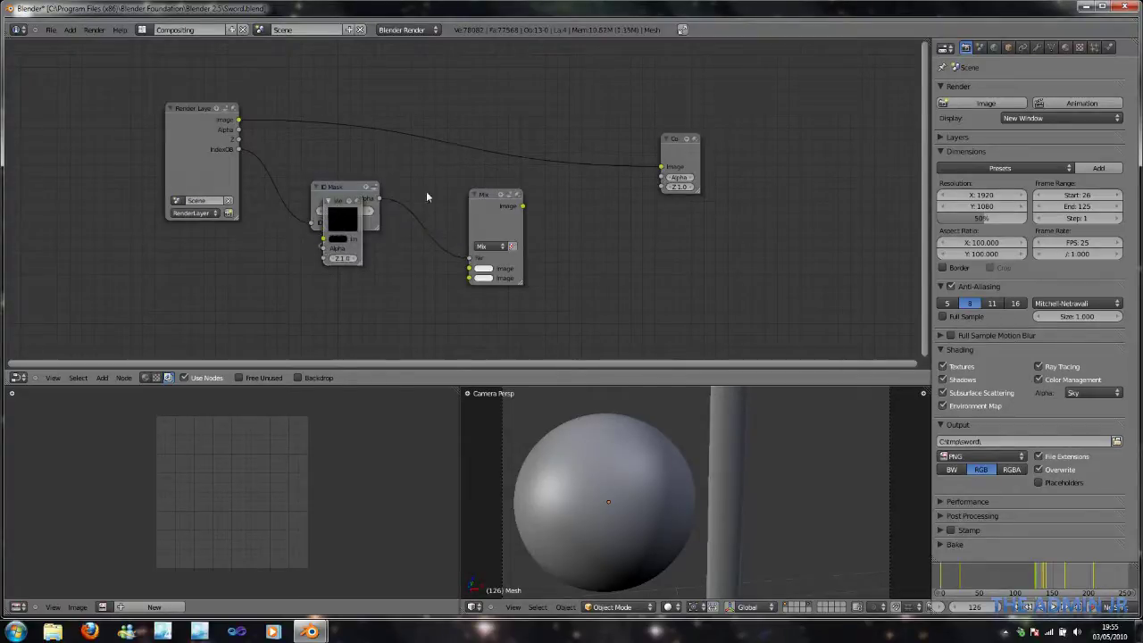
{"action": "left_click", "coordinate": [584, 218]}
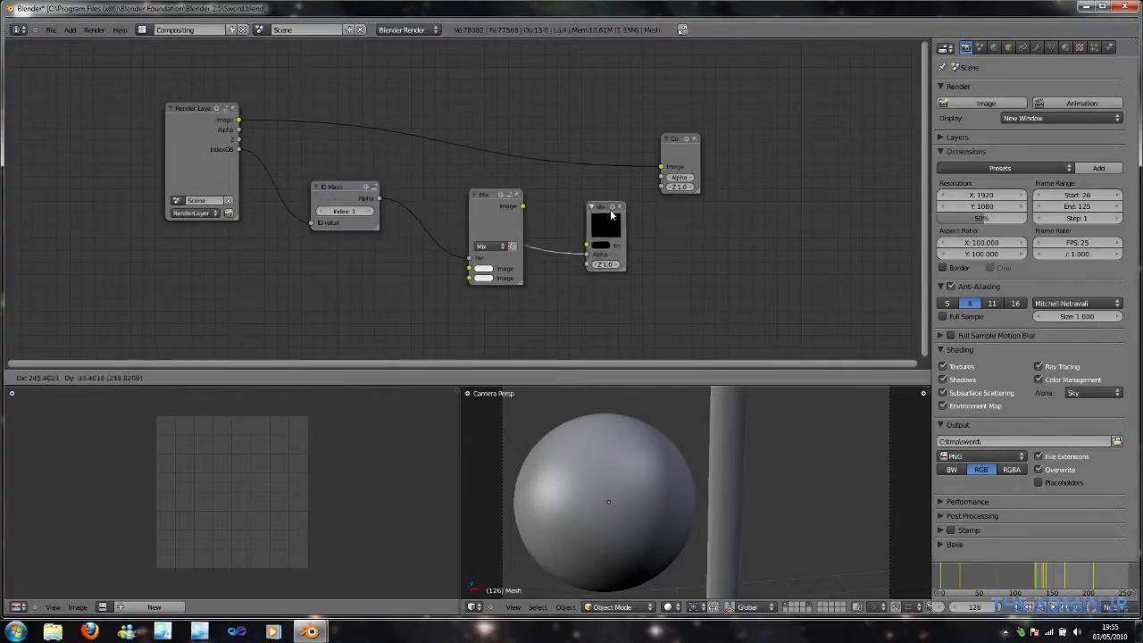
{"action": "key", "text": "g"}
{"action": "left_click", "coordinate": [633, 279]}
{"action": "left_click_drag", "start_coordinate": [640, 286], "coordinate": [745, 315]}
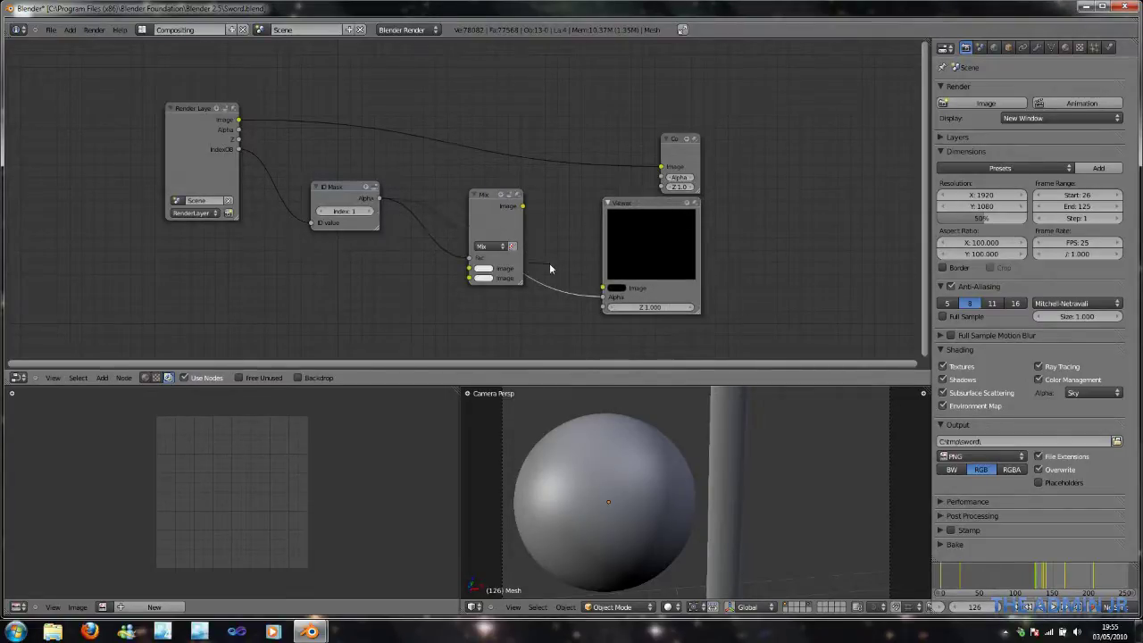
{"action": "left_click_drag", "start_coordinate": [604, 297], "coordinate": [604, 288]}
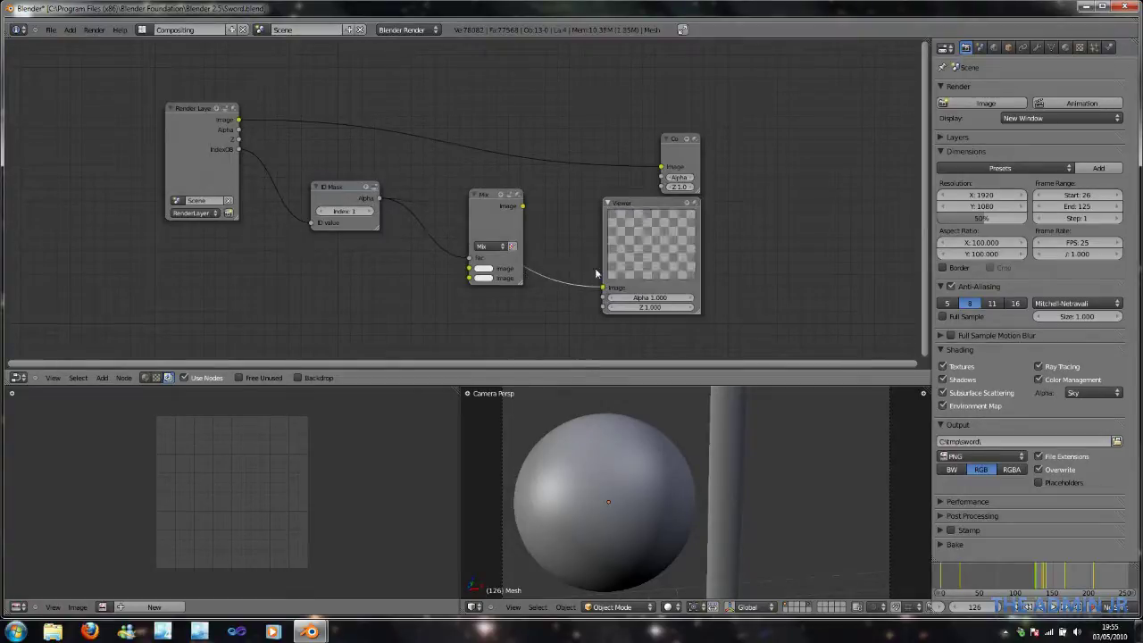
{"action": "left_click_drag", "start_coordinate": [654, 212], "coordinate": [563, 71]}
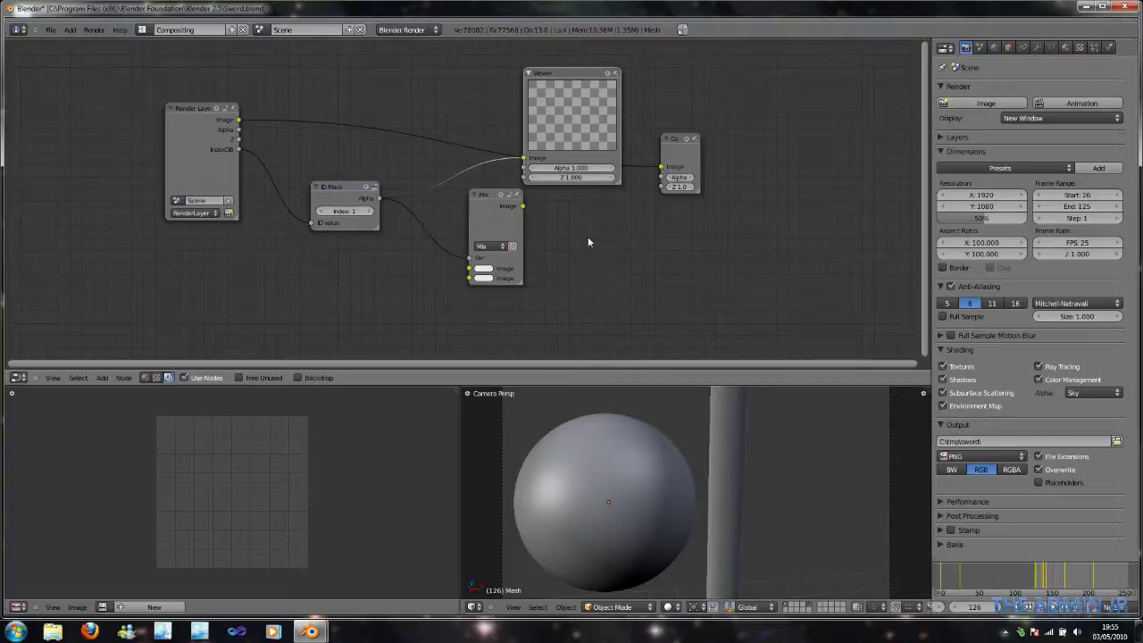
{"action": "scroll", "coordinate": [720, 477], "scroll_direction": "down", "scroll_amount": 3}
{"action": "scroll", "coordinate": [728, 474], "scroll_direction": "up", "scroll_amount": 5}
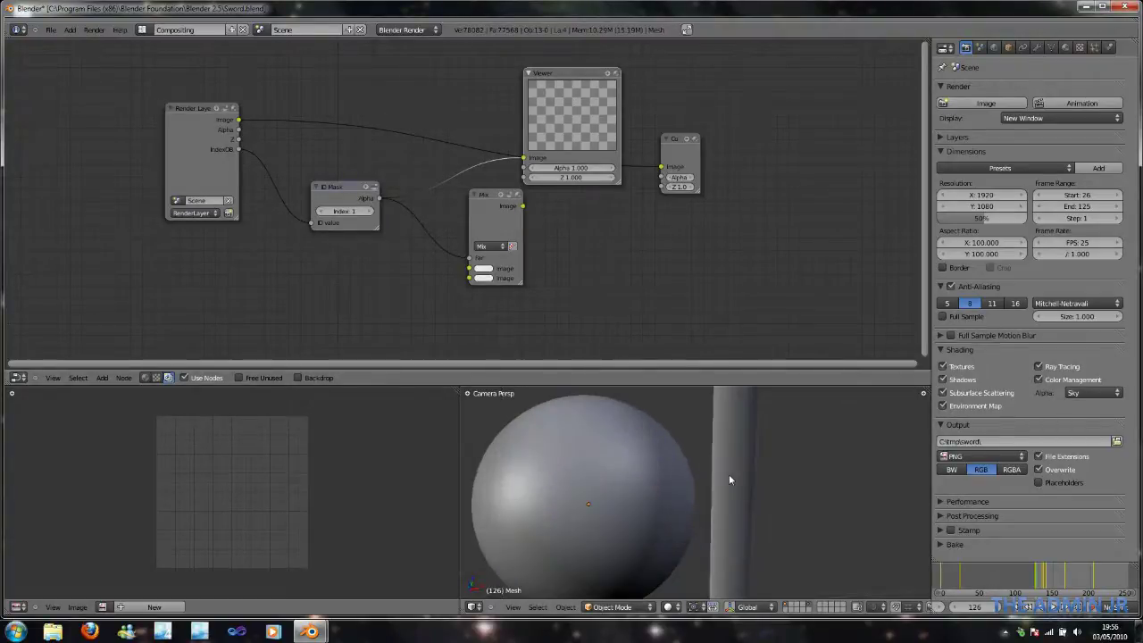
Step: Select the sphere, move it to the view centre, and orbit the 3D view
{"action": "right_click", "coordinate": [729, 478]}
{"action": "key", "text": "g"}
{"action": "key", "text": "Escape"}
{"action": "right_click", "coordinate": [627, 495]}
{"action": "key", "text": "g"}
{"action": "left_click", "coordinate": [638, 474]}
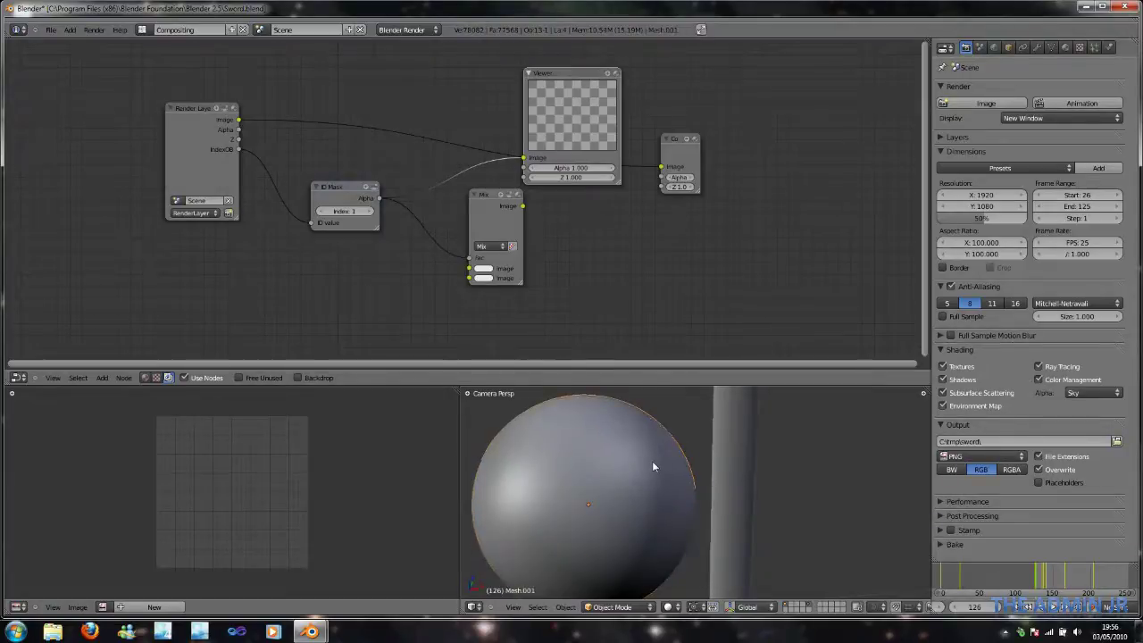
{"action": "scroll", "coordinate": [652, 455], "scroll_direction": "down", "scroll_amount": 2}
{"action": "scroll", "coordinate": [699, 454], "scroll_direction": "up", "scroll_amount": 2}
{"action": "scroll", "coordinate": [701, 454], "scroll_direction": "down", "scroll_amount": 4}
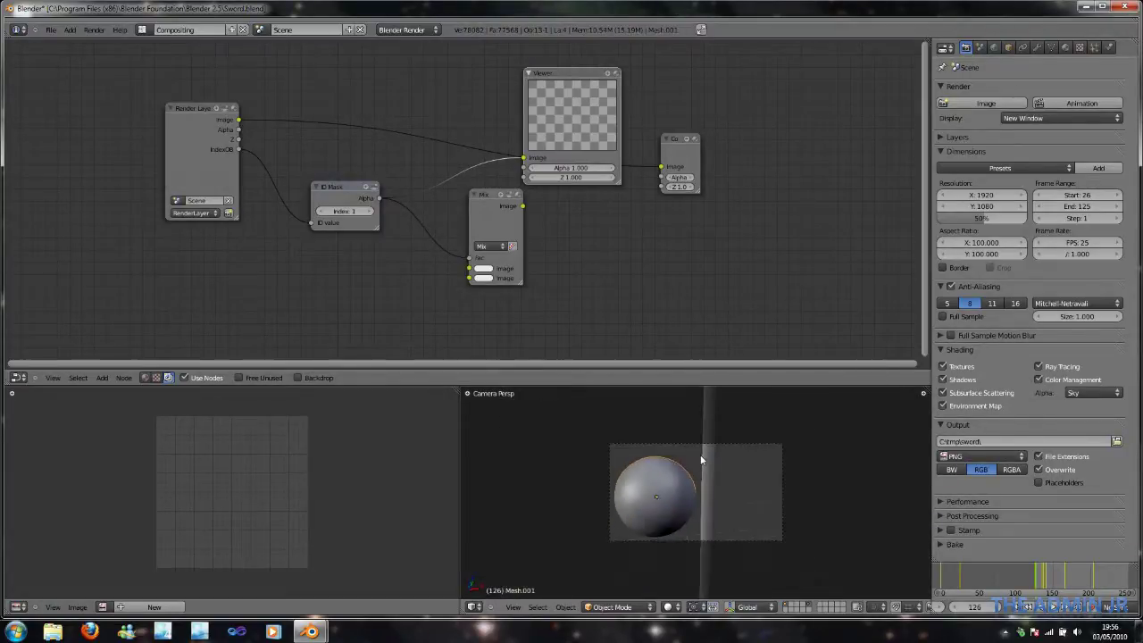
{"action": "mouse_move", "coordinate": [726, 483]}
{"action": "middle_mouse_down"}
{"action": "mouse_move", "coordinate": [694, 479]}
{"action": "mouse_move", "coordinate": [721, 500]}
{"action": "mouse_move", "coordinate": [698, 500]}
{"action": "mouse_move", "coordinate": [740, 523]}
{"action": "mouse_move", "coordinate": [682, 503]}
{"action": "mouse_move", "coordinate": [667, 568]}
{"action": "middle_mouse_up"}
Step: In camera view at frame 88, render a test frame with F12, then close the render
{"action": "right_click", "coordinate": [714, 498]}
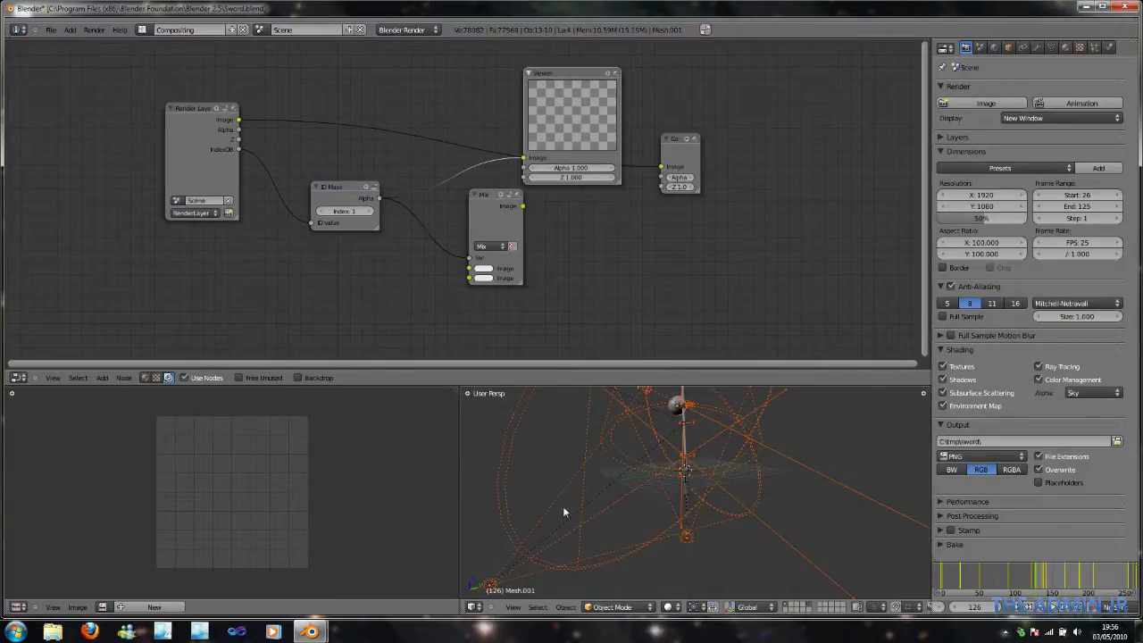
{"action": "left_click_drag", "start_coordinate": [1046, 585], "coordinate": [998, 583]}
{"action": "key", "text": "KP_0"}
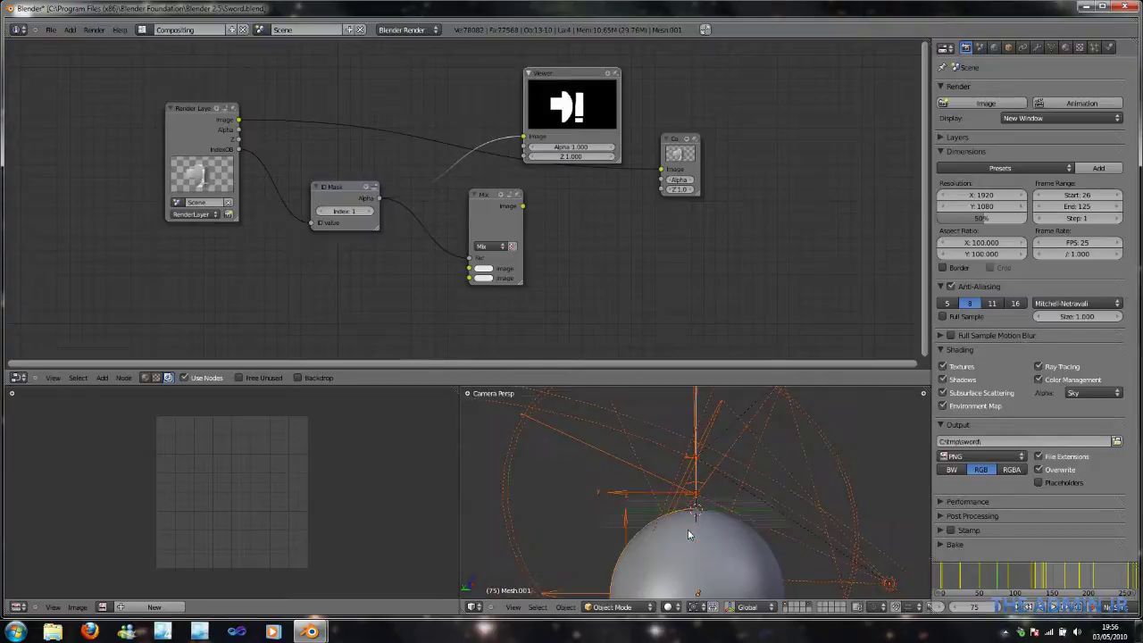
{"action": "left_click_drag", "start_coordinate": [984, 580], "coordinate": [1008, 578]}
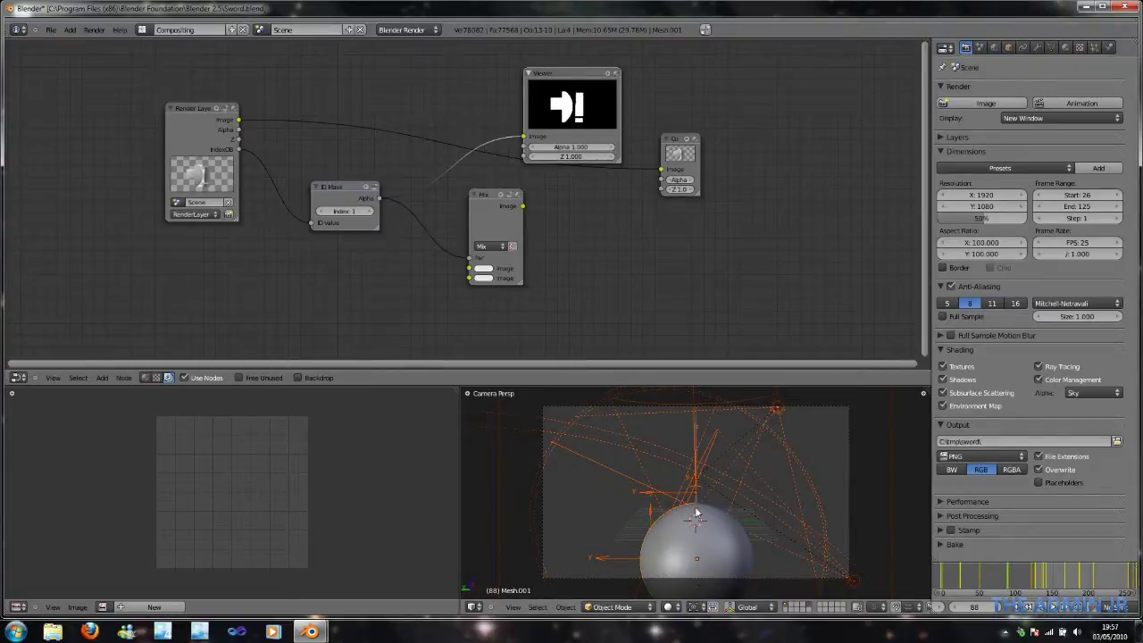
{"action": "key", "text": "F12"}
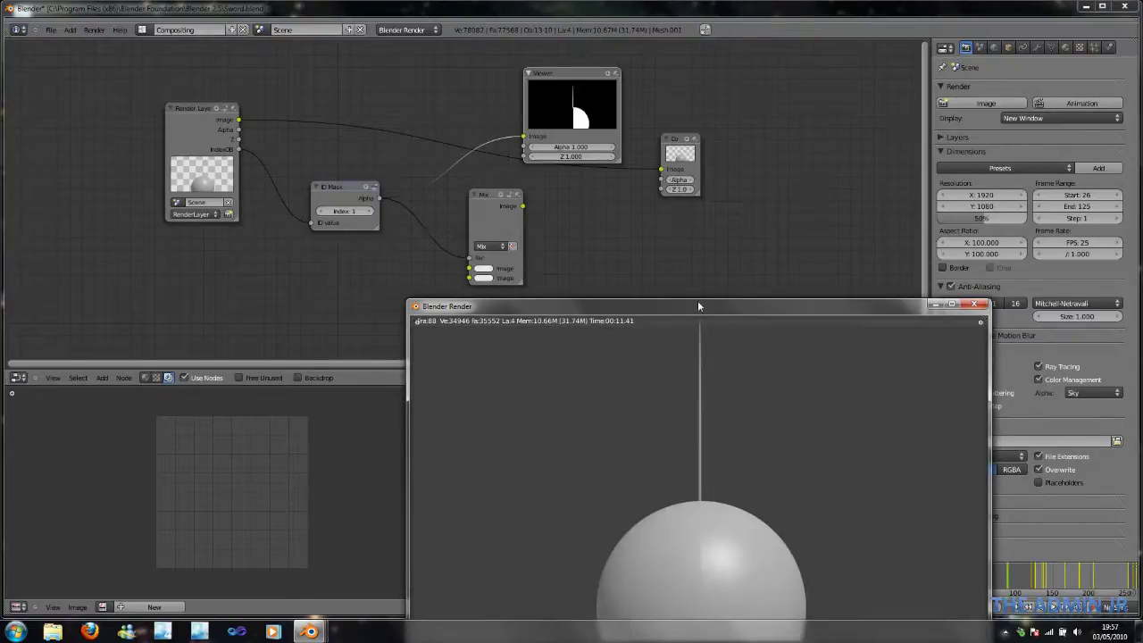
{"action": "left_click_drag", "start_coordinate": [699, 306], "coordinate": [642, 99]}
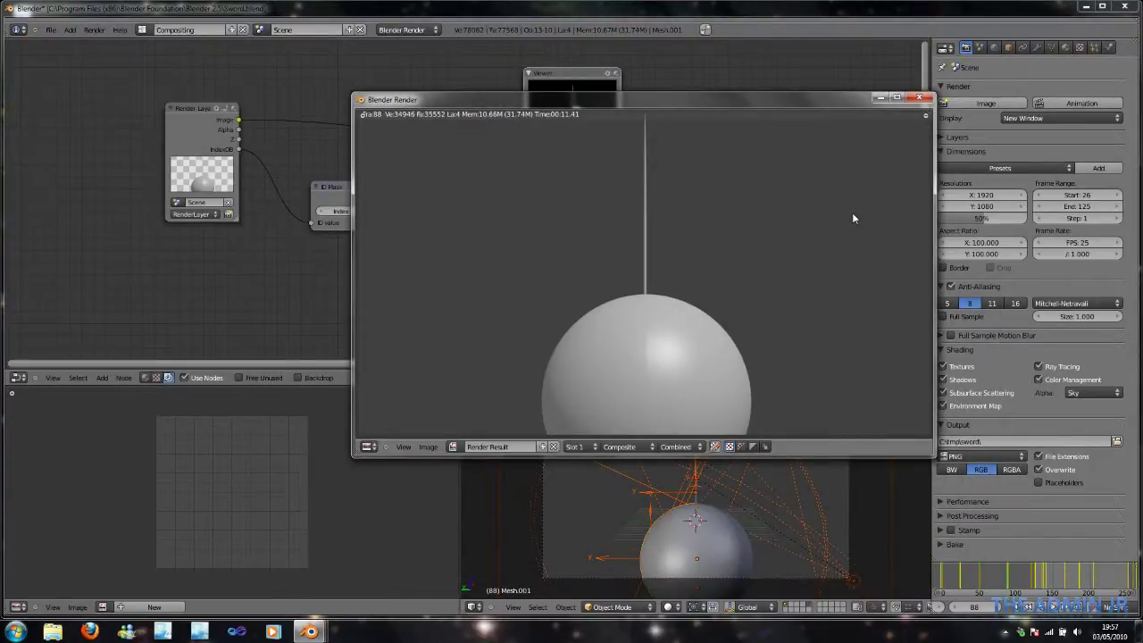
{"action": "left_click", "coordinate": [920, 97]}
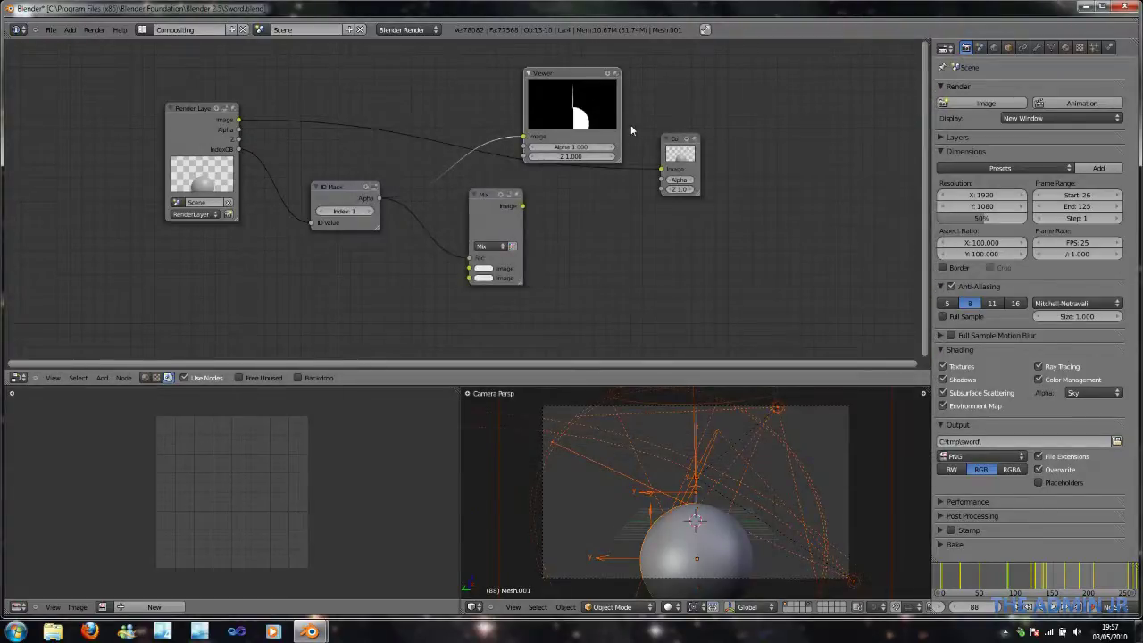
Step: Move the Viewer below Composite, set the sphere's Pass Index to 1, and re-render the frame
{"action": "mouse_move", "coordinate": [529, 71]}
{"action": "left_mouse_down"}
{"action": "mouse_move", "coordinate": [564, 62]}
{"action": "mouse_move", "coordinate": [515, 77]}
{"action": "left_mouse_up"}
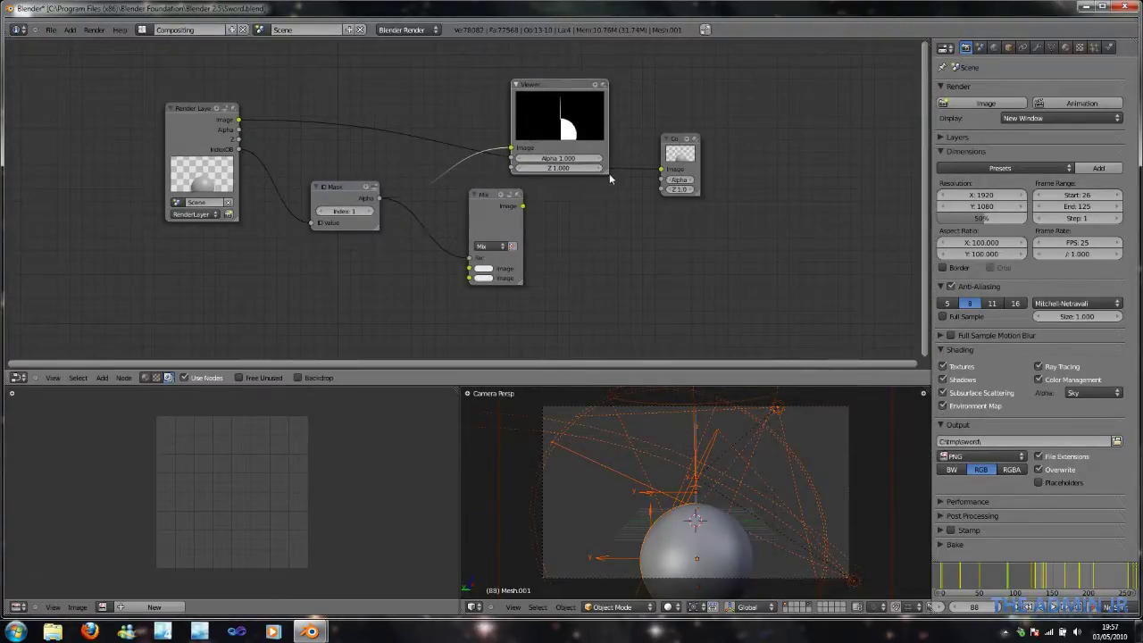
{"action": "left_click_drag", "start_coordinate": [611, 178], "coordinate": [749, 320]}
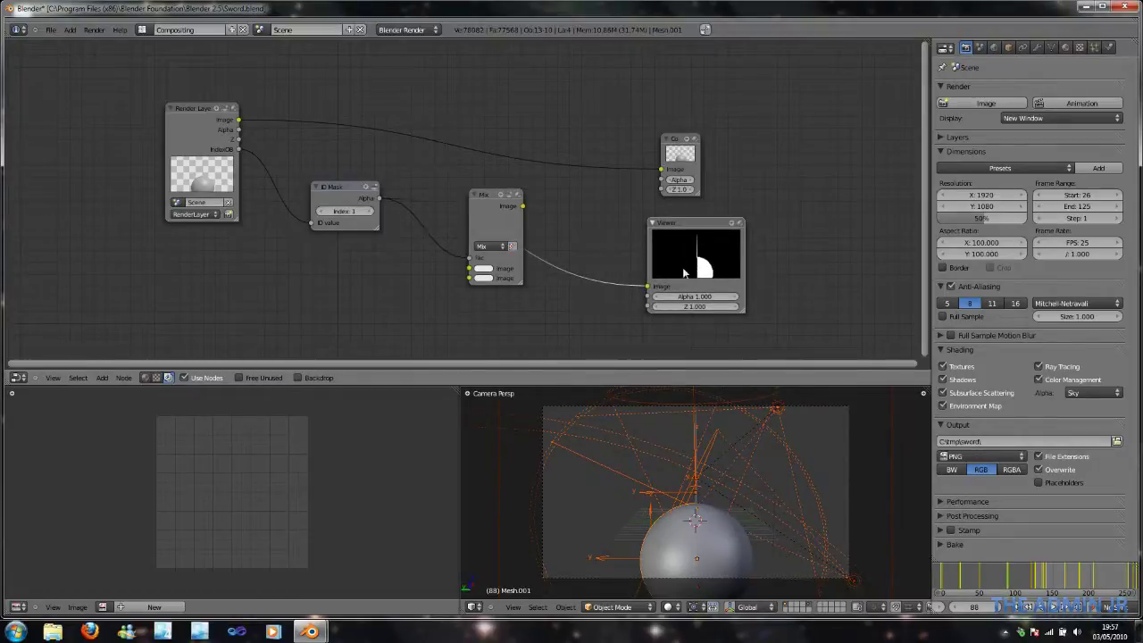
{"action": "right_click", "coordinate": [688, 542]}
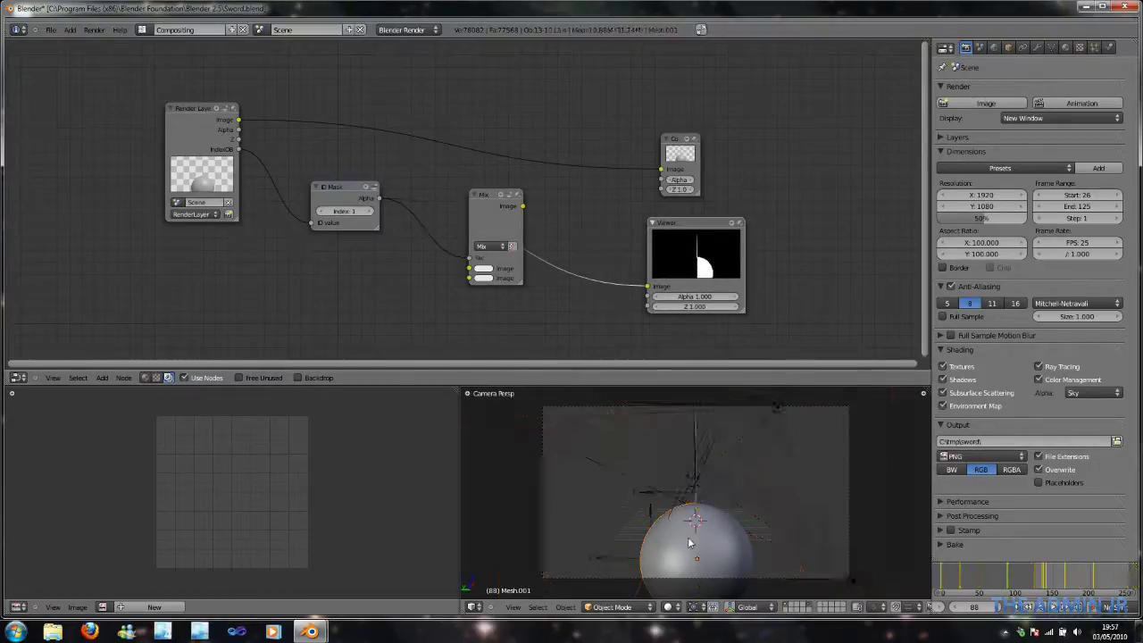
{"action": "left_click", "coordinate": [1007, 48]}
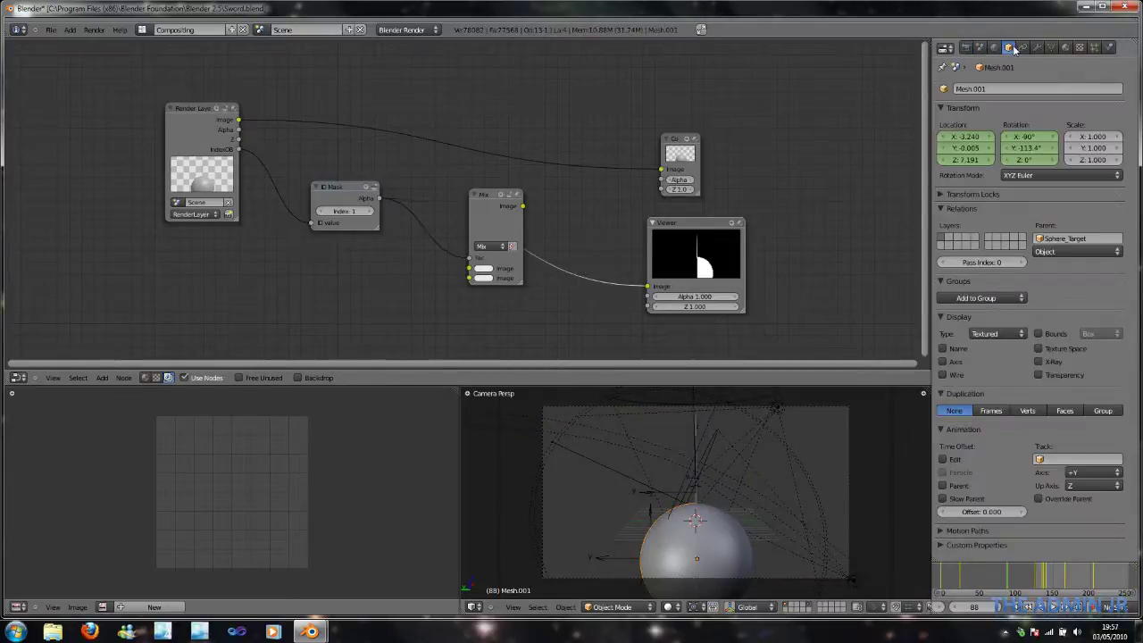
{"action": "left_click", "coordinate": [1023, 48]}
{"action": "left_click", "coordinate": [1010, 49]}
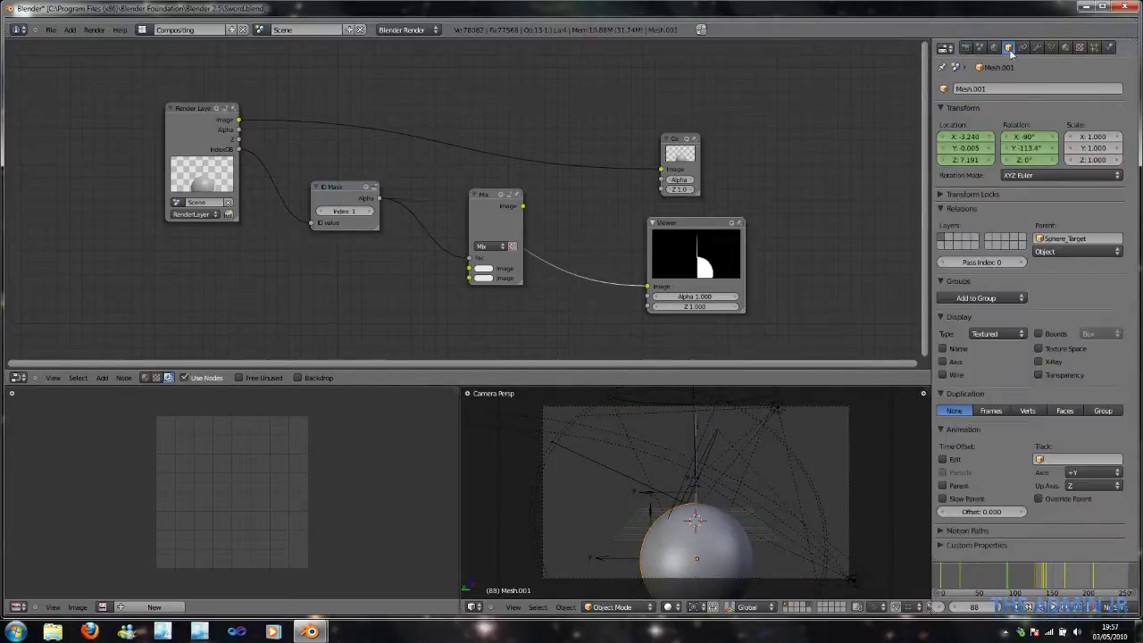
{"action": "left_click", "coordinate": [1023, 262]}
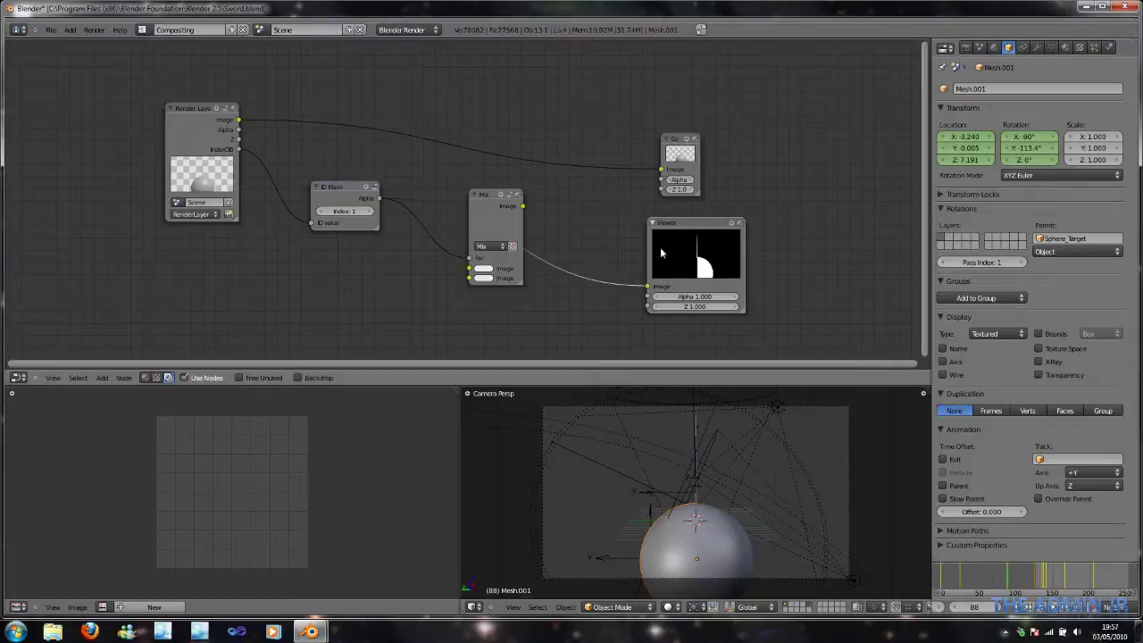
{"action": "key", "text": "F12"}
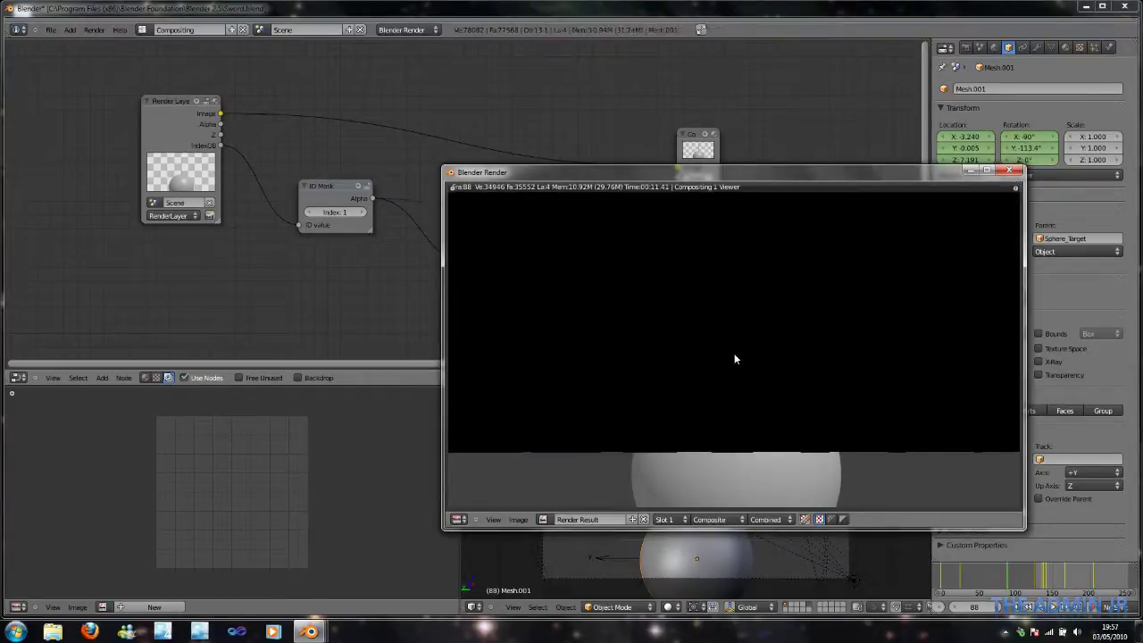
Step: Close the render and rearrange the Viewer, Mix, ID Mask and Render Layers nodes
{"action": "left_click", "coordinate": [1010, 170]}
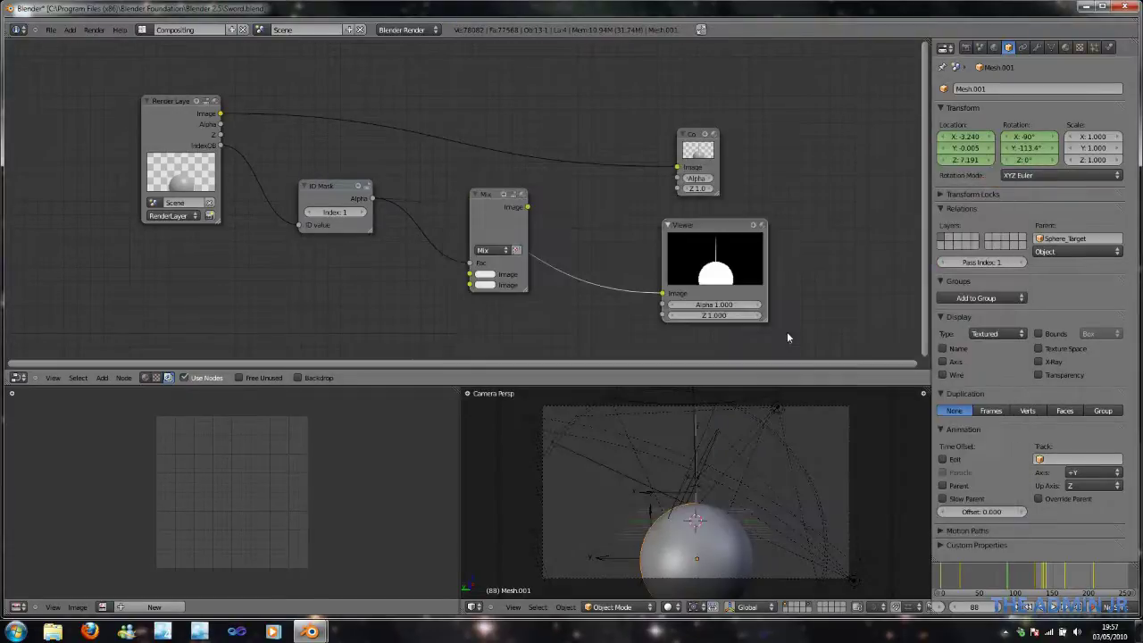
{"action": "left_click_drag", "start_coordinate": [732, 231], "coordinate": [685, 240]}
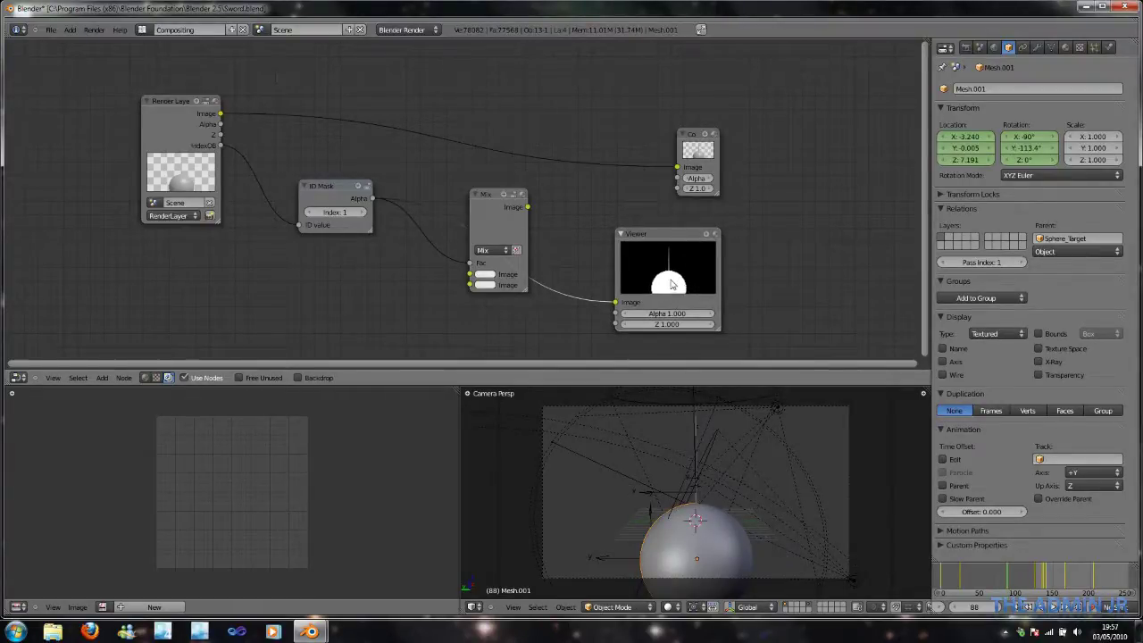
{"action": "left_click_drag", "start_coordinate": [675, 235], "coordinate": [445, 58]}
{"action": "left_click_drag", "start_coordinate": [496, 195], "coordinate": [593, 196]}
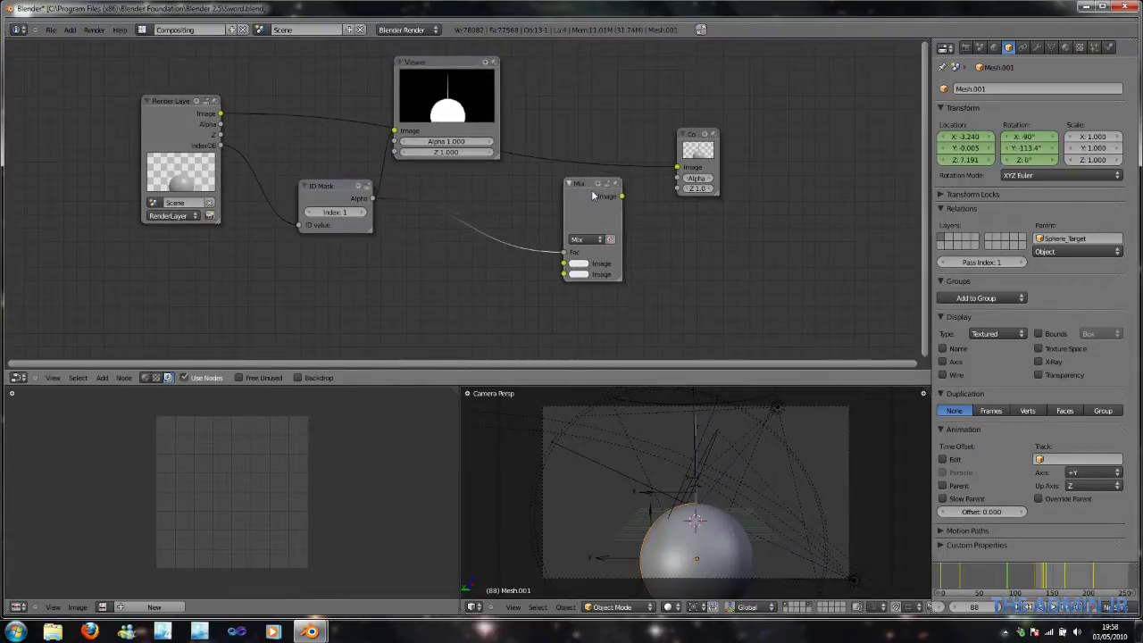
{"action": "left_click_drag", "start_coordinate": [455, 57], "coordinate": [410, 41]}
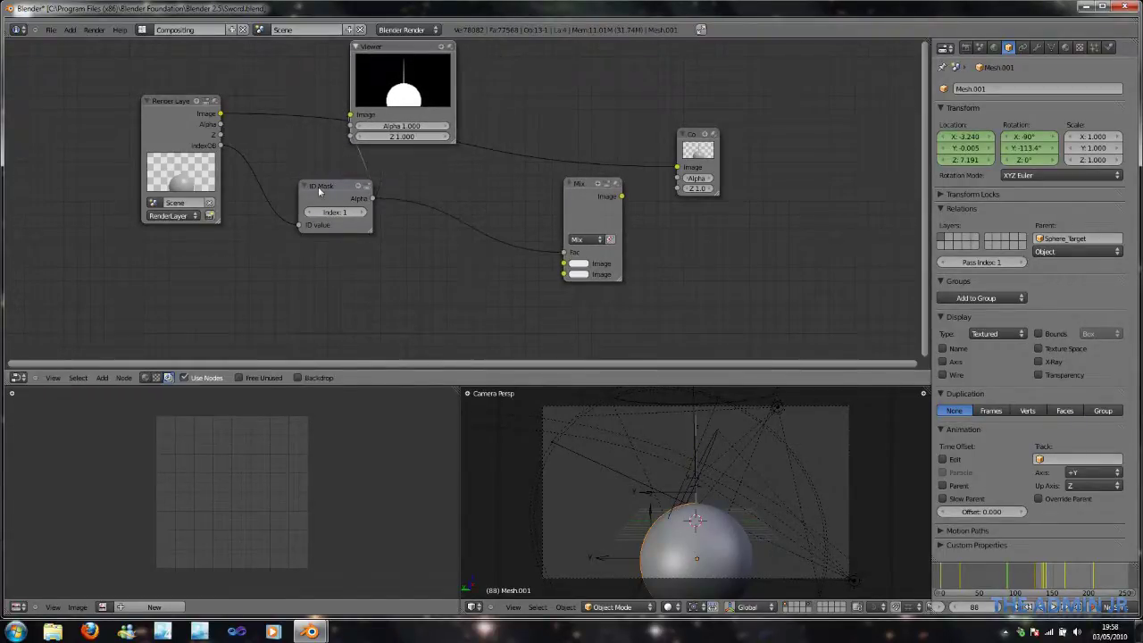
{"action": "left_click_drag", "start_coordinate": [321, 187], "coordinate": [261, 186]}
{"action": "left_click_drag", "start_coordinate": [184, 100], "coordinate": [163, 73]}
{"action": "left_click_drag", "start_coordinate": [378, 57], "coordinate": [375, 79]}
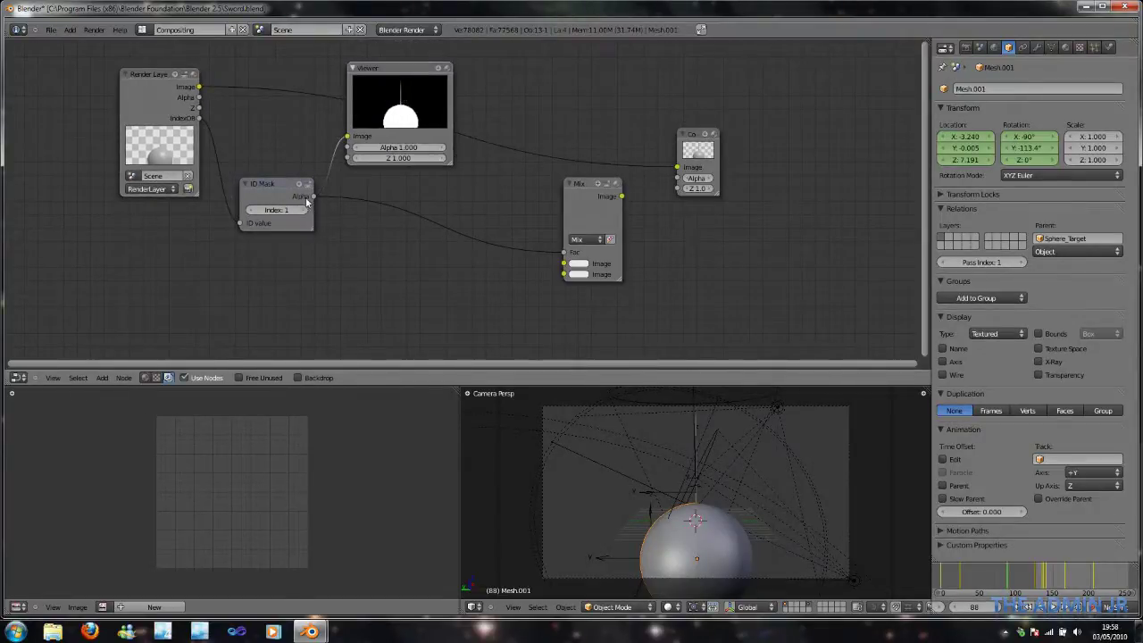
Step: Set the ID Mask Index to 0 and link its Alpha into the Mix node's first Image input
{"action": "left_click", "coordinate": [251, 211]}
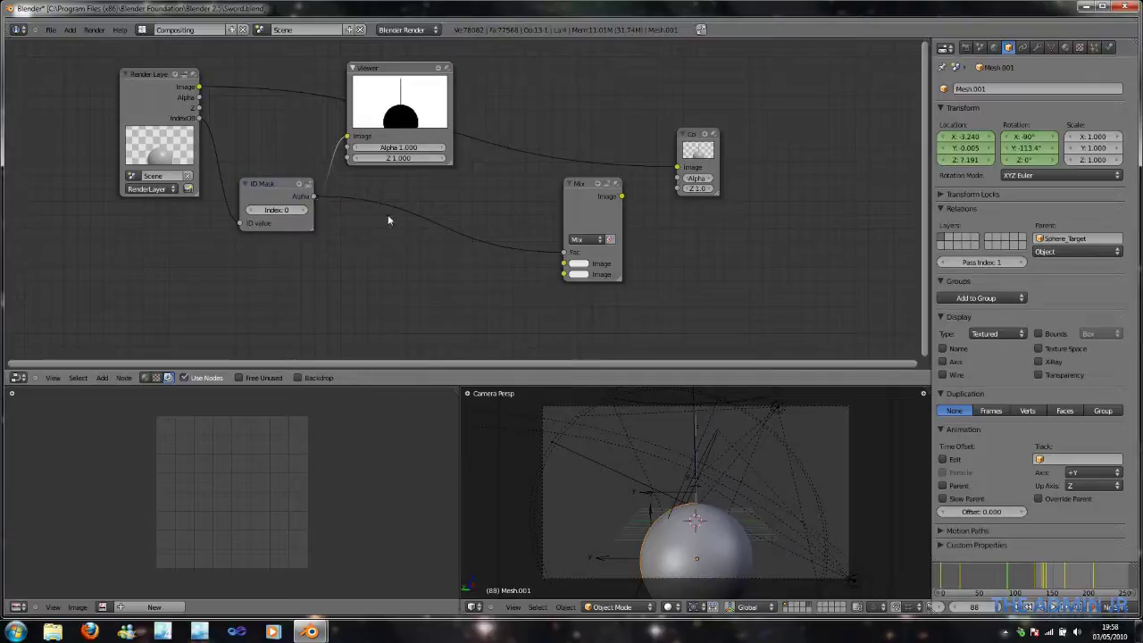
{"action": "left_click_drag", "start_coordinate": [314, 195], "coordinate": [564, 264]}
{"action": "left_click_drag", "start_coordinate": [609, 242], "coordinate": [578, 201]}
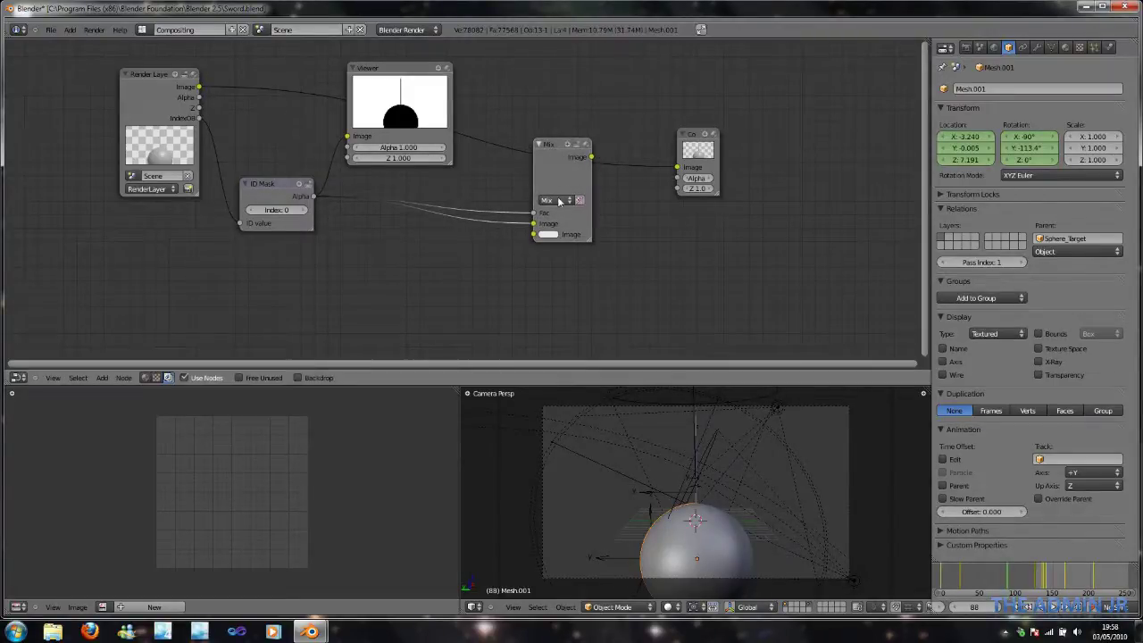
Step: Set the Mix node's blend mode to Burn
{"action": "left_click", "coordinate": [576, 200]}
{"action": "left_click", "coordinate": [565, 272]}
{"action": "left_click", "coordinate": [561, 200]}
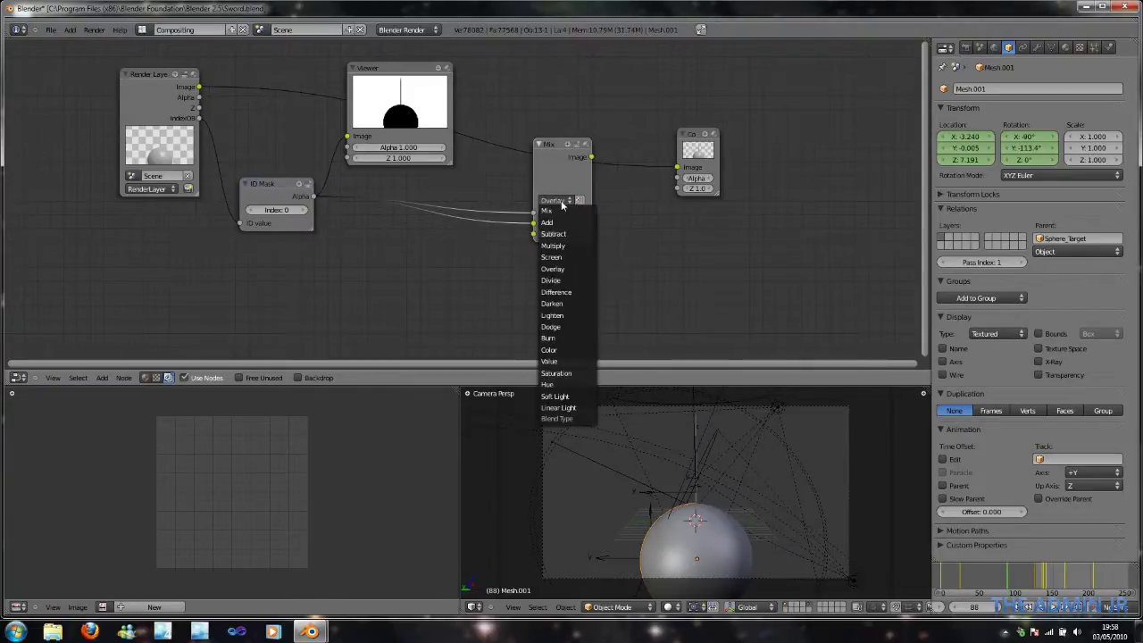
{"action": "left_click", "coordinate": [549, 338]}
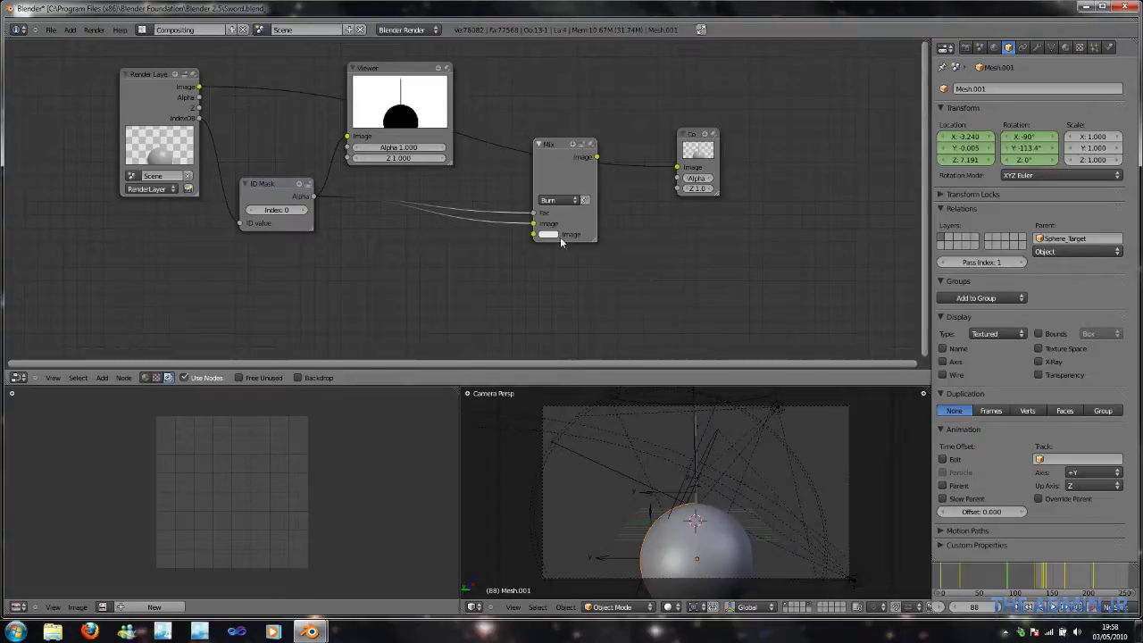
Step: Connect the render Image to Mix's lower Image input and the Mix output to Composite
{"action": "left_click", "coordinate": [306, 121]}
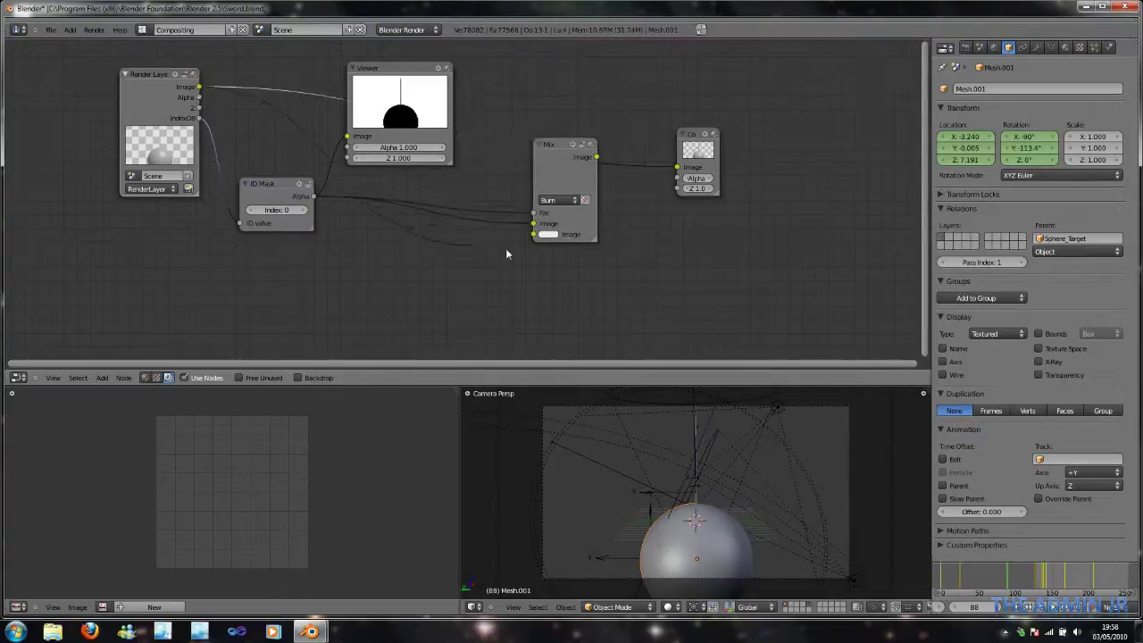
{"action": "left_click_drag", "start_coordinate": [506, 254], "coordinate": [535, 234]}
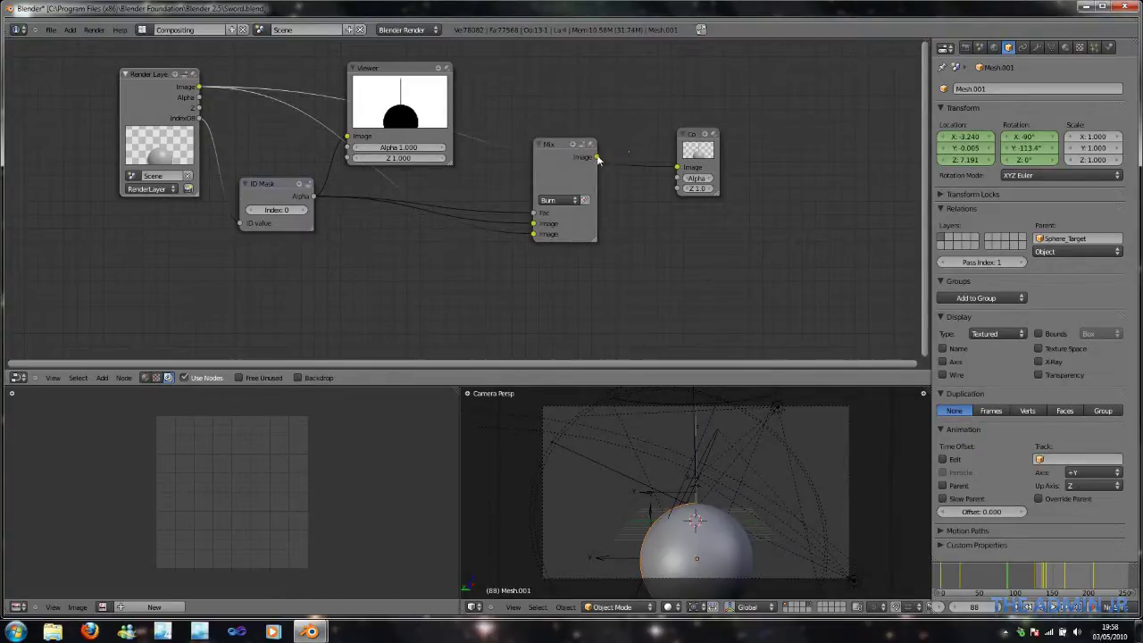
{"action": "left_click_drag", "start_coordinate": [597, 159], "coordinate": [676, 168]}
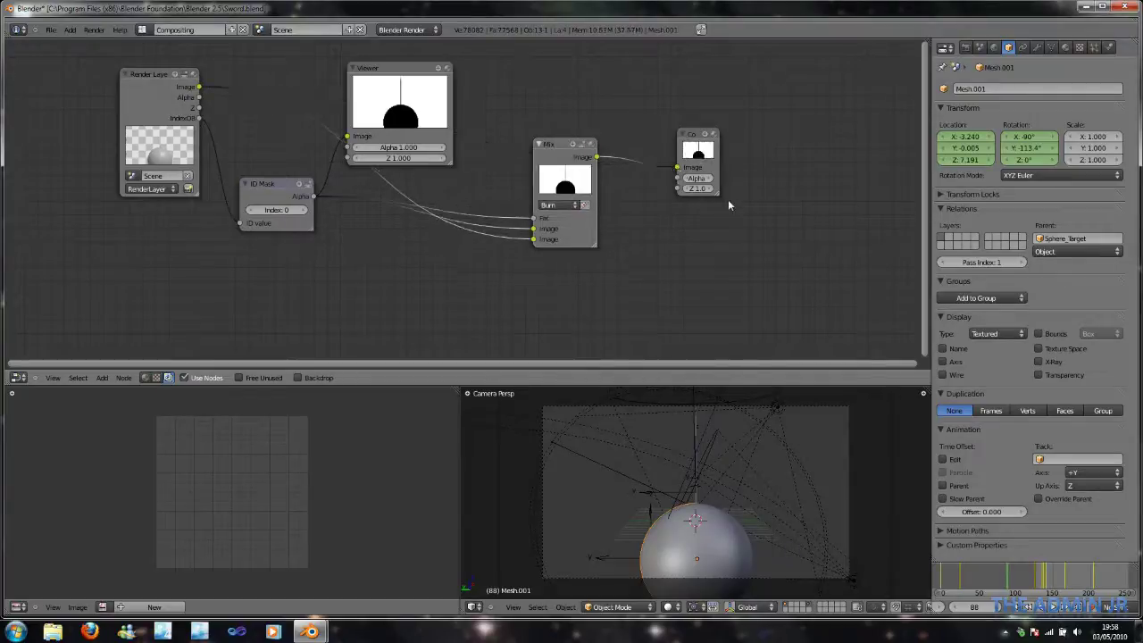
{"action": "key", "text": "g"}
{"action": "left_click", "coordinate": [765, 241]}
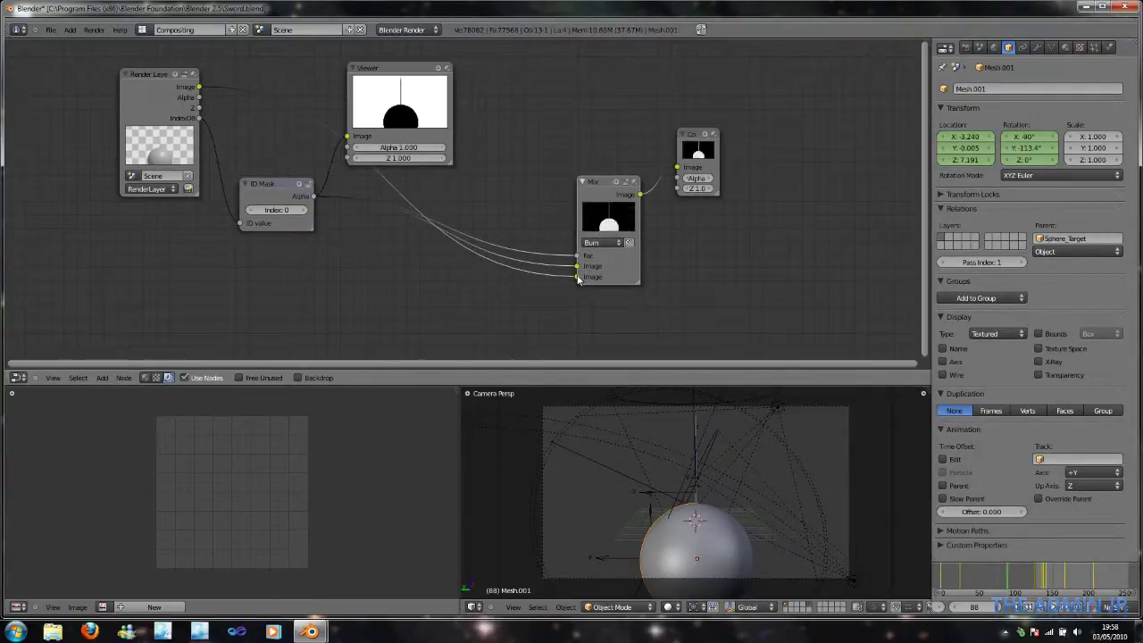
Step: Reposition the Mix node and enlarge the Composite node to show its preview
{"action": "mouse_move", "coordinate": [579, 266]}
{"action": "left_mouse_down"}
{"action": "mouse_move", "coordinate": [579, 277]}
{"action": "mouse_move", "coordinate": [579, 267]}
{"action": "left_mouse_up"}
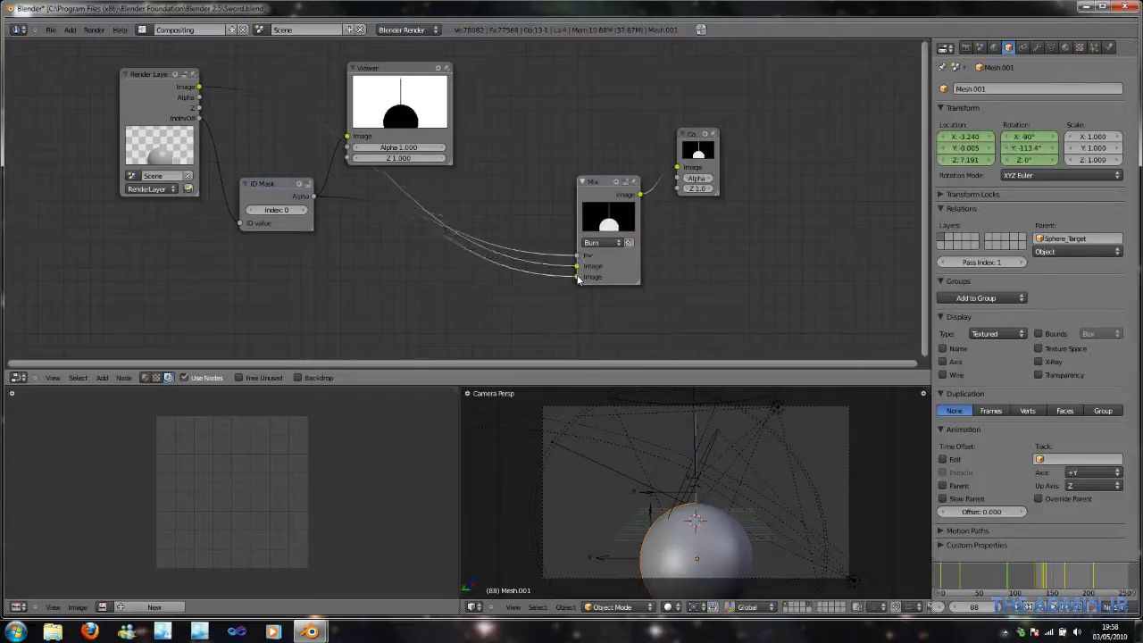
{"action": "key", "text": "g"}
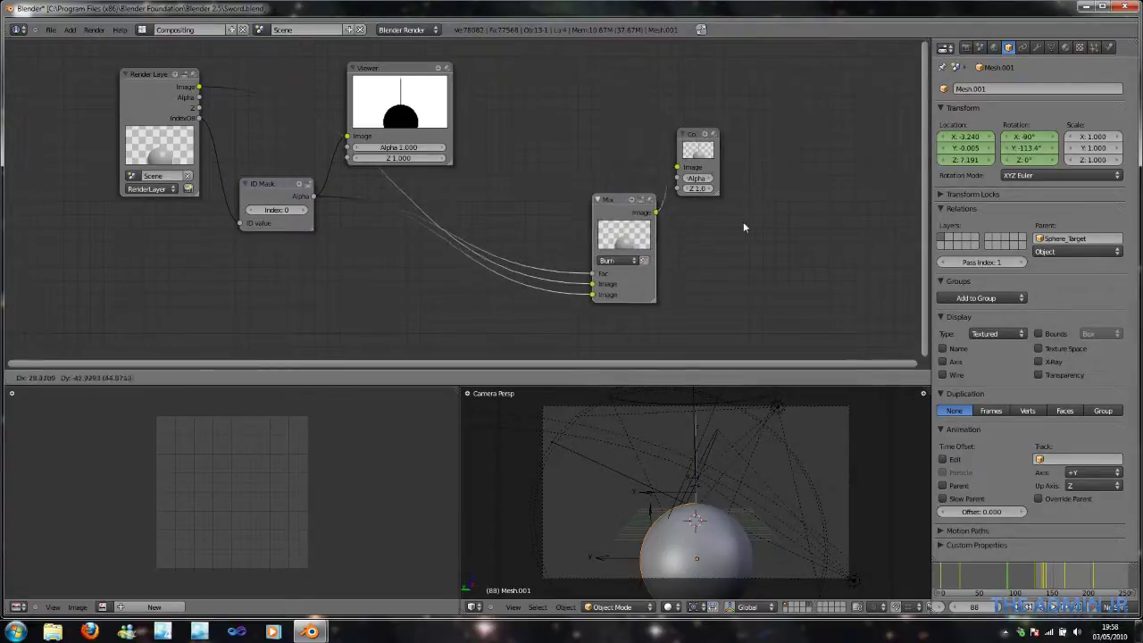
{"action": "left_click", "coordinate": [718, 188]}
{"action": "left_click", "coordinate": [721, 193]}
{"action": "left_click_drag", "start_coordinate": [722, 199], "coordinate": [869, 309]}
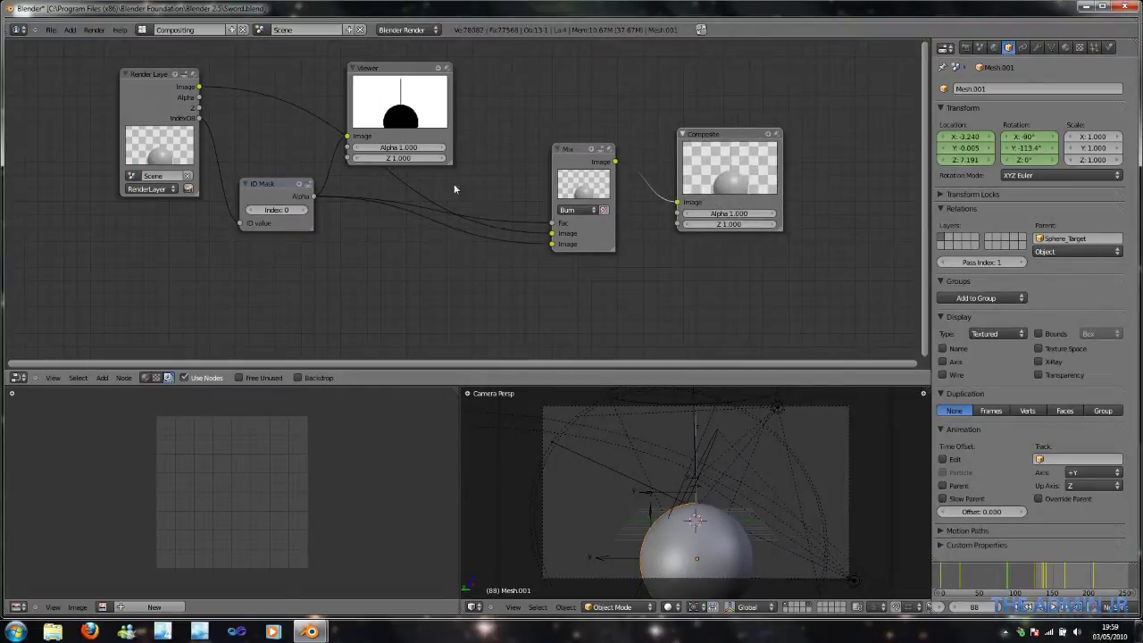
Step: Disconnect the mask from the Mix factor input and set the factor to 0.200
{"action": "left_click_drag", "start_coordinate": [551, 227], "coordinate": [478, 207]}
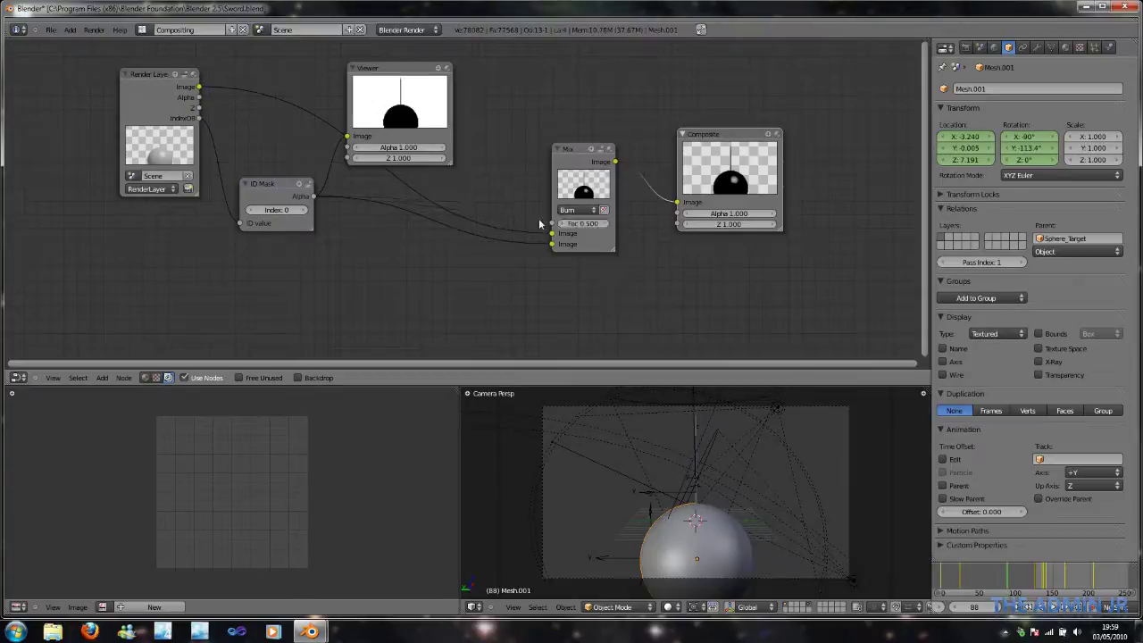
{"action": "mouse_move", "coordinate": [589, 224]}
{"action": "left_mouse_down"}
{"action": "mouse_move", "coordinate": [625, 225]}
{"action": "mouse_move", "coordinate": [571, 225]}
{"action": "mouse_move", "coordinate": [609, 227]}
{"action": "left_mouse_up"}
{"action": "left_click", "coordinate": [606, 224]}
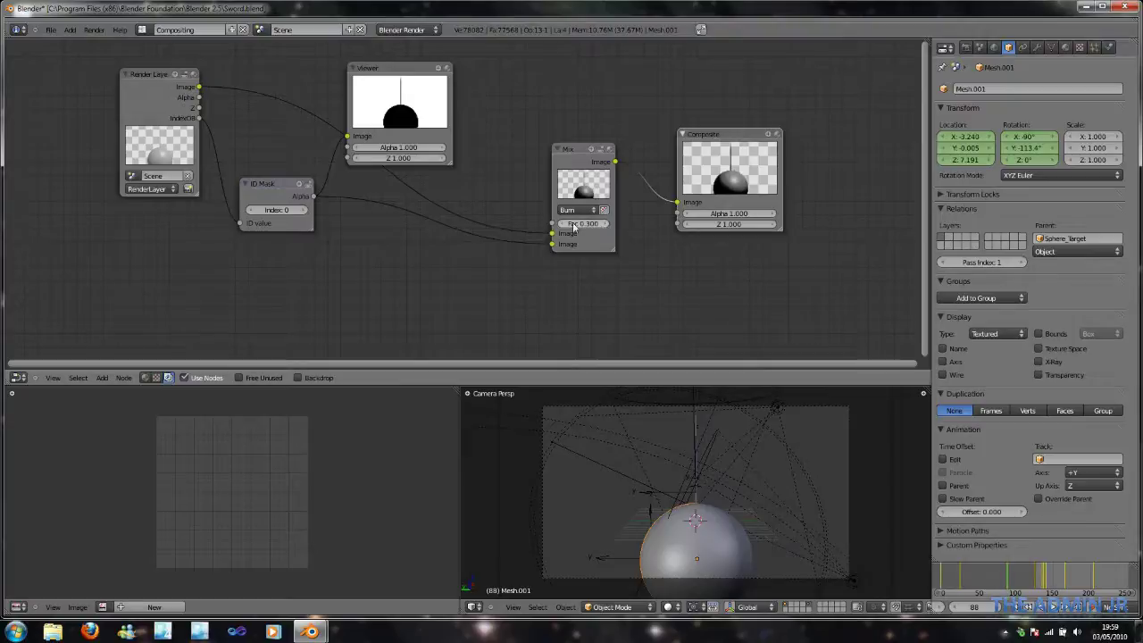
{"action": "left_click", "coordinate": [561, 224]}
Step: Render the frame with Burn at 0.200, then close the render result
{"action": "key", "text": "F12"}
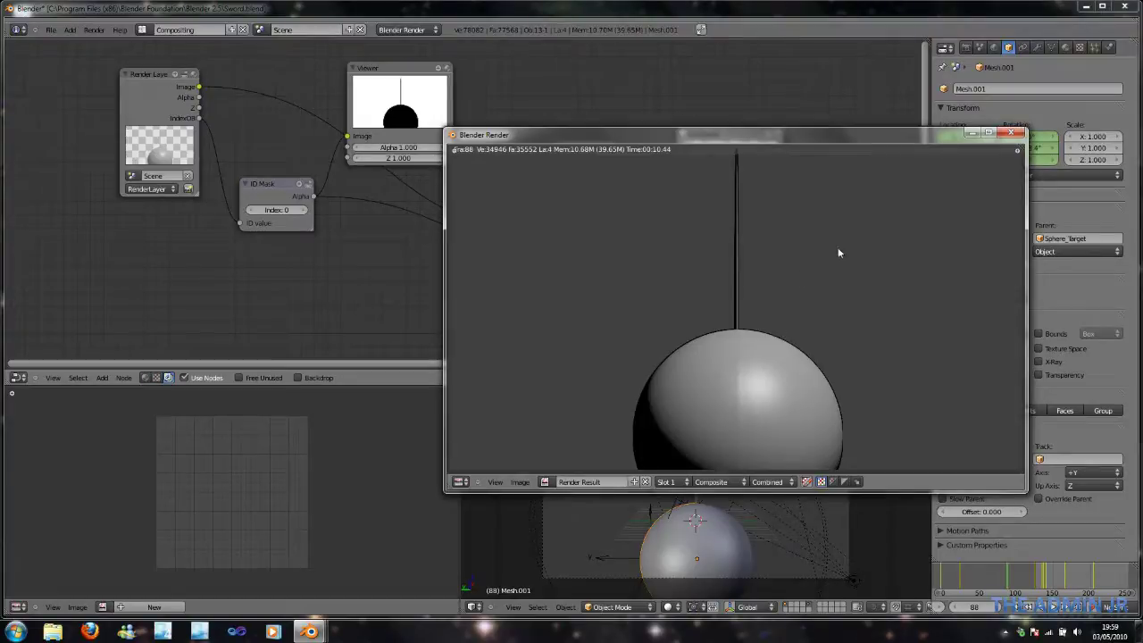
{"action": "scroll", "coordinate": [770, 379], "scroll_direction": "down", "scroll_amount": 3}
{"action": "scroll", "coordinate": [770, 378], "scroll_direction": "up", "scroll_amount": 4}
{"action": "scroll", "coordinate": [770, 378], "scroll_direction": "down", "scroll_amount": 4}
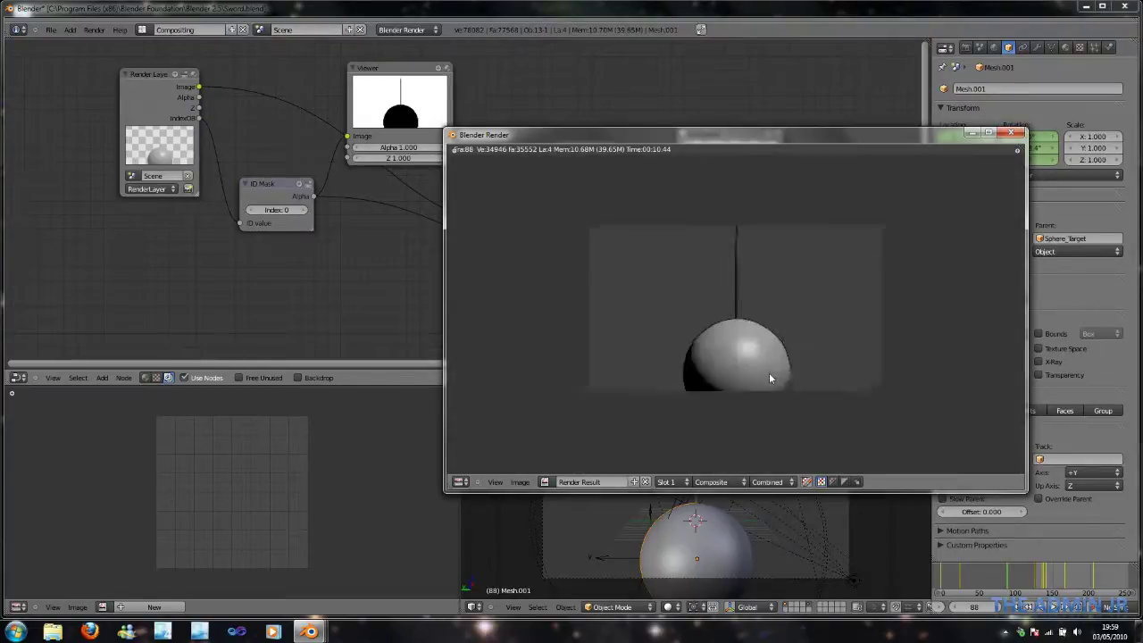
{"action": "scroll", "coordinate": [770, 378], "scroll_direction": "up", "scroll_amount": 4}
{"action": "scroll", "coordinate": [770, 379], "scroll_direction": "up", "scroll_amount": 8}
{"action": "scroll", "coordinate": [769, 374], "scroll_direction": "down", "scroll_amount": 10}
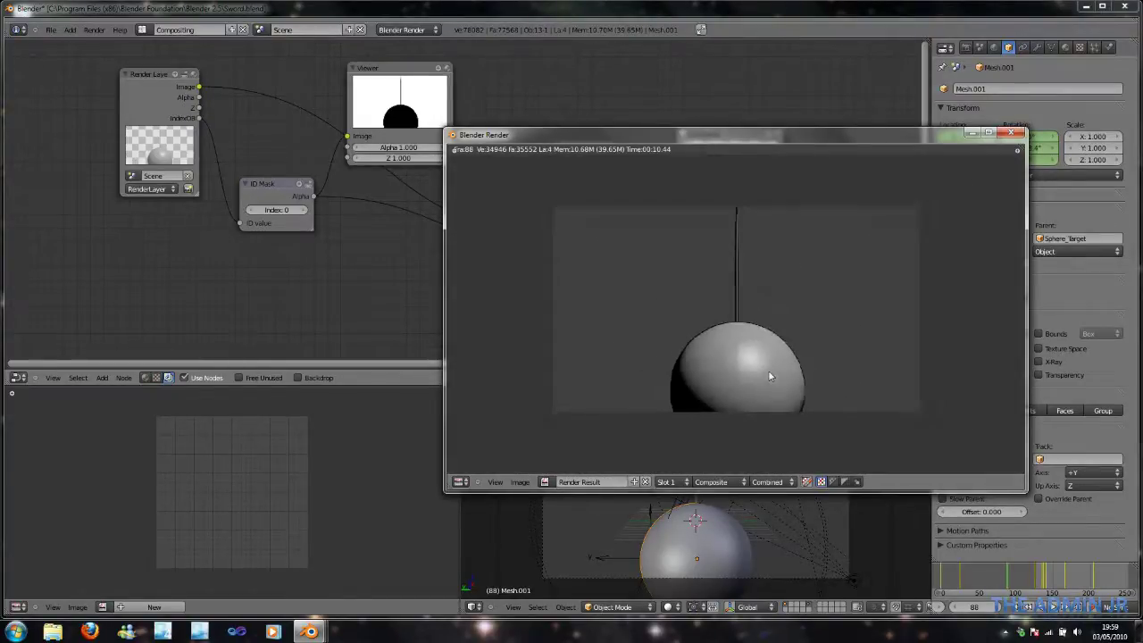
{"action": "scroll", "coordinate": [769, 375], "scroll_direction": "up", "scroll_amount": 3}
{"action": "scroll", "coordinate": [770, 376], "scroll_direction": "down", "scroll_amount": 3}
{"action": "key", "text": "Escape"}
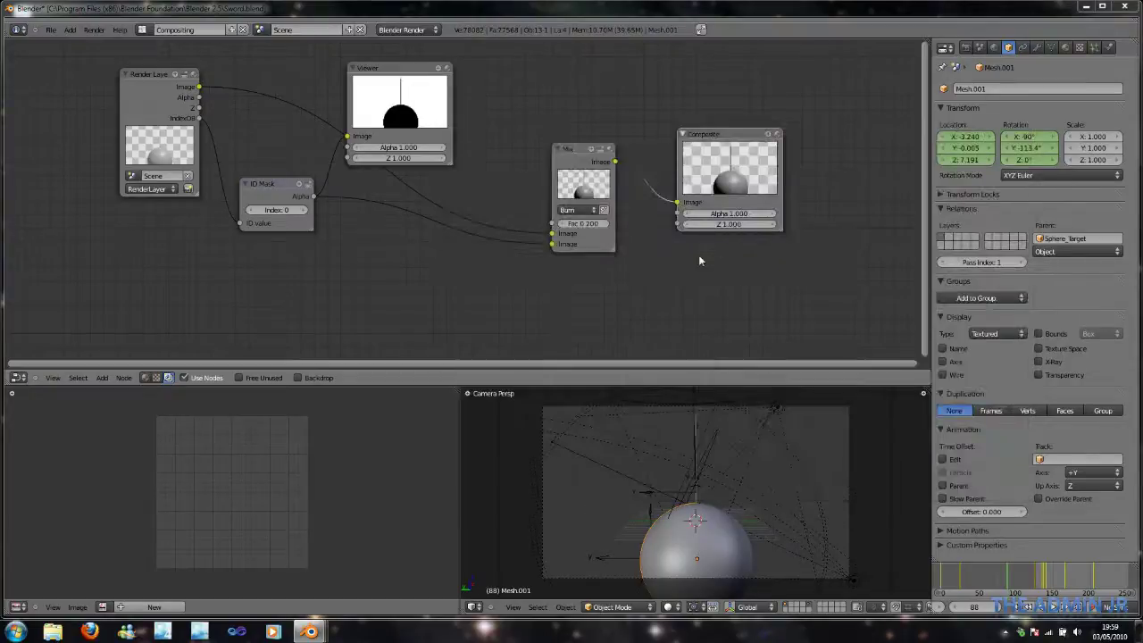
{"action": "middle_click_drag", "start_coordinate": [522, 286], "coordinate": [597, 286]}
Step: Switch the Mix node's blend mode to Overlay
{"action": "scroll", "coordinate": [660, 212], "scroll_direction": "up", "scroll_amount": 1}
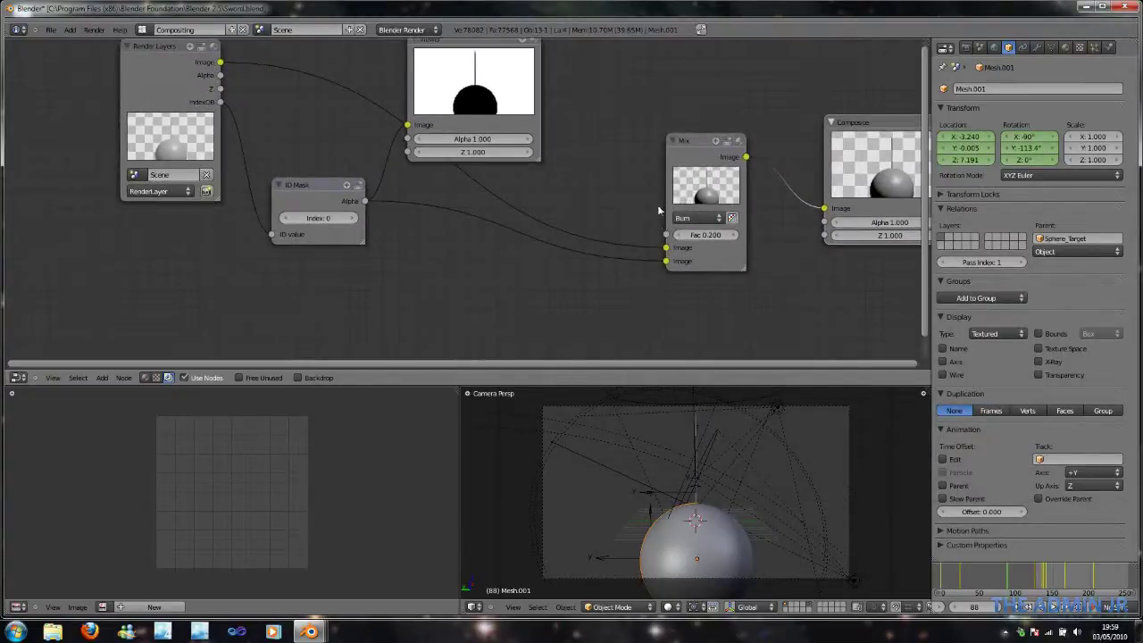
{"action": "mouse_move", "coordinate": [659, 211]}
{"action": "middle_mouse_down"}
{"action": "mouse_move", "coordinate": [581, 194]}
{"action": "mouse_move", "coordinate": [530, 212]}
{"action": "middle_mouse_up"}
{"action": "left_click", "coordinate": [632, 269]}
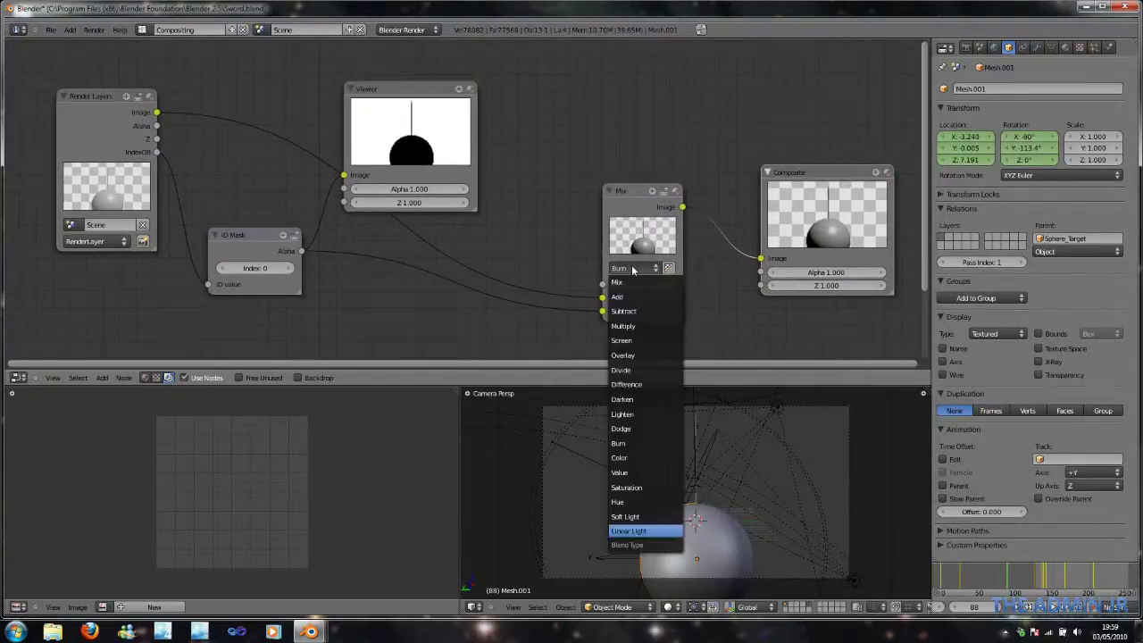
{"action": "left_click", "coordinate": [646, 297]}
{"action": "left_click", "coordinate": [650, 270]}
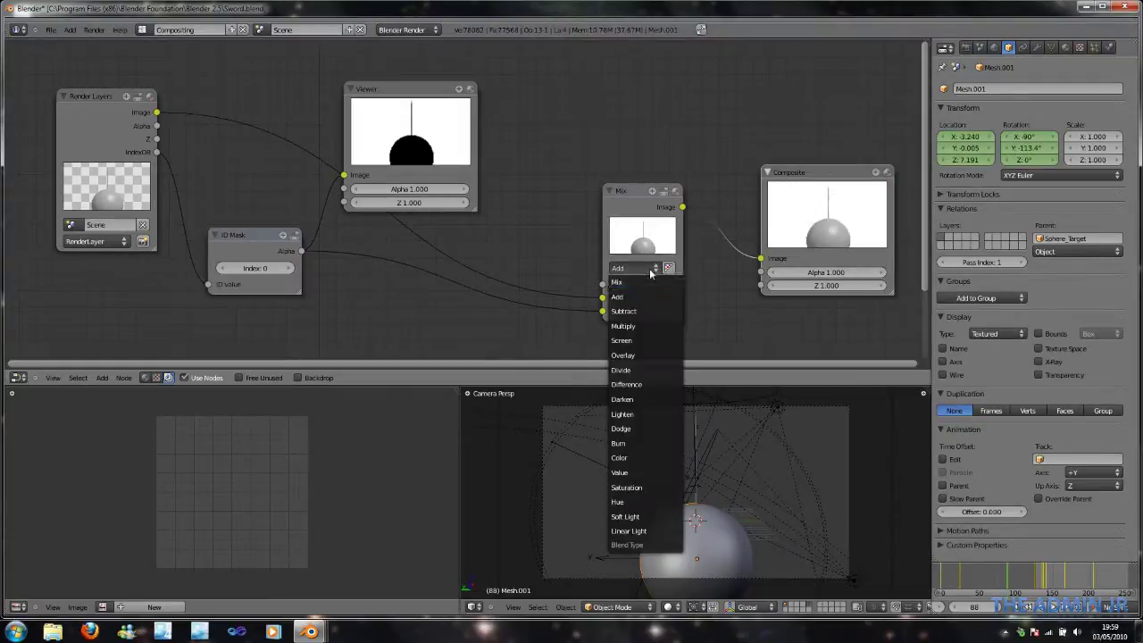
{"action": "left_click", "coordinate": [648, 357]}
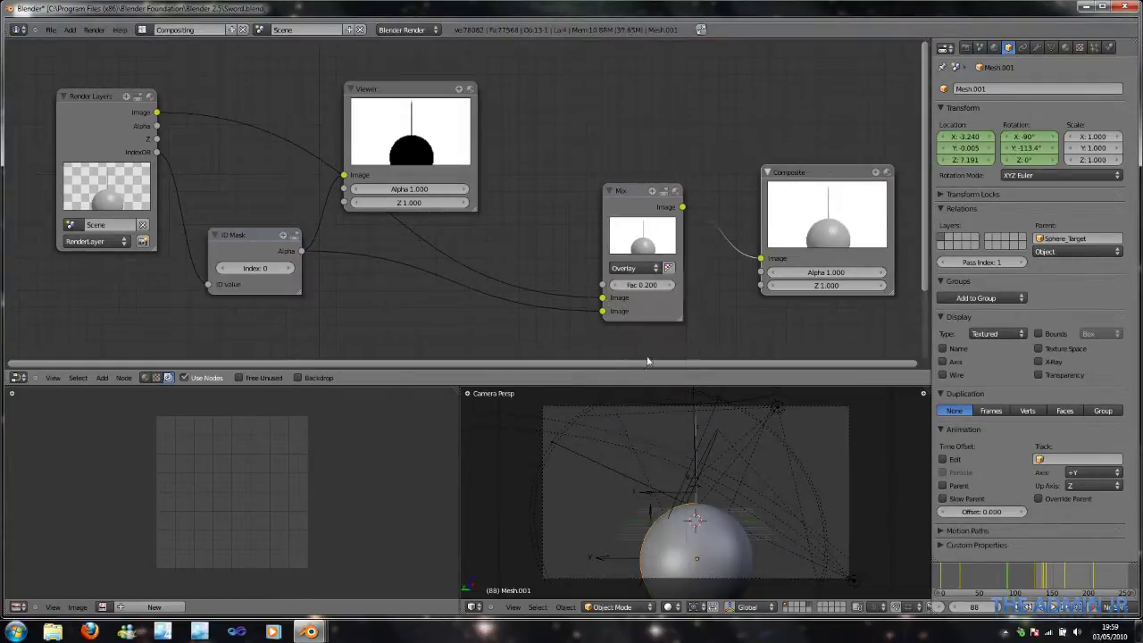
Step: Set the Mix factor to 0.800 and render the frame
{"action": "scroll", "coordinate": [654, 299], "scroll_direction": "up", "scroll_amount": 1}
{"action": "left_click_drag", "start_coordinate": [668, 293], "coordinate": [679, 293]}
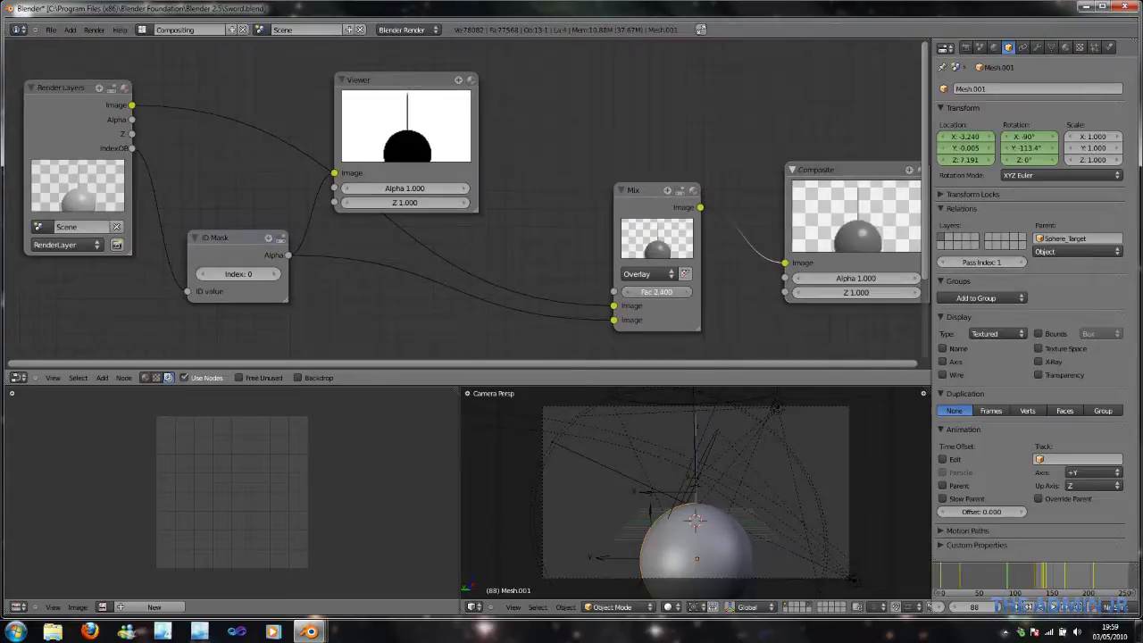
{"action": "left_click", "coordinate": [655, 293]}
{"action": "type", "text": "3"}
{"action": "key", "text": "Return"}
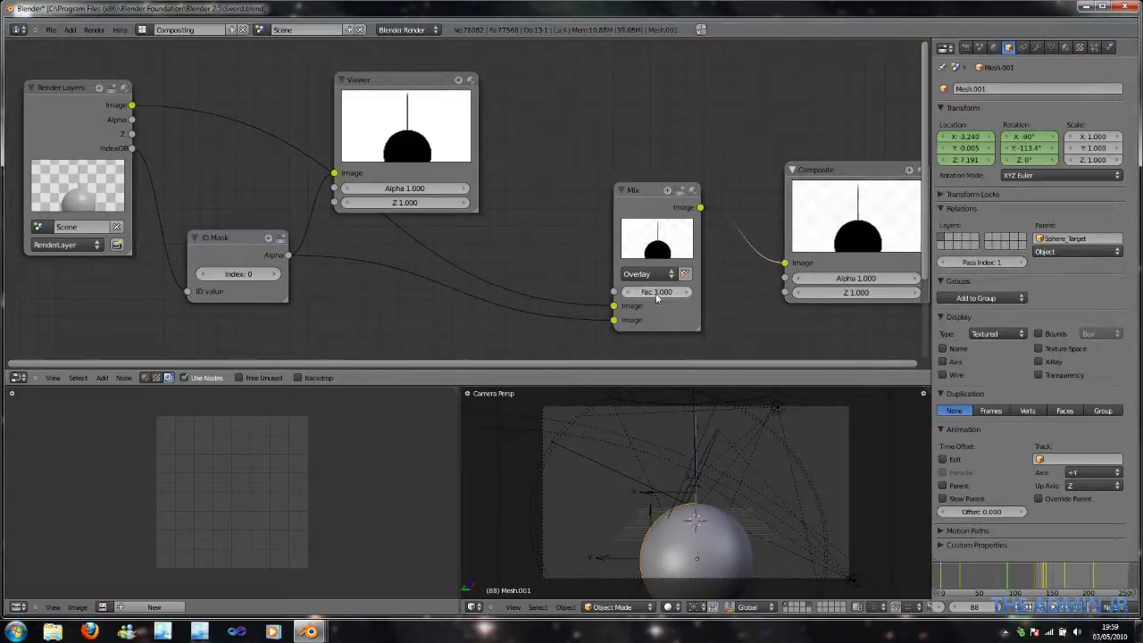
{"action": "left_click", "coordinate": [656, 293]}
{"action": "type", "text": "0.9"}
{"action": "key", "text": "Return"}
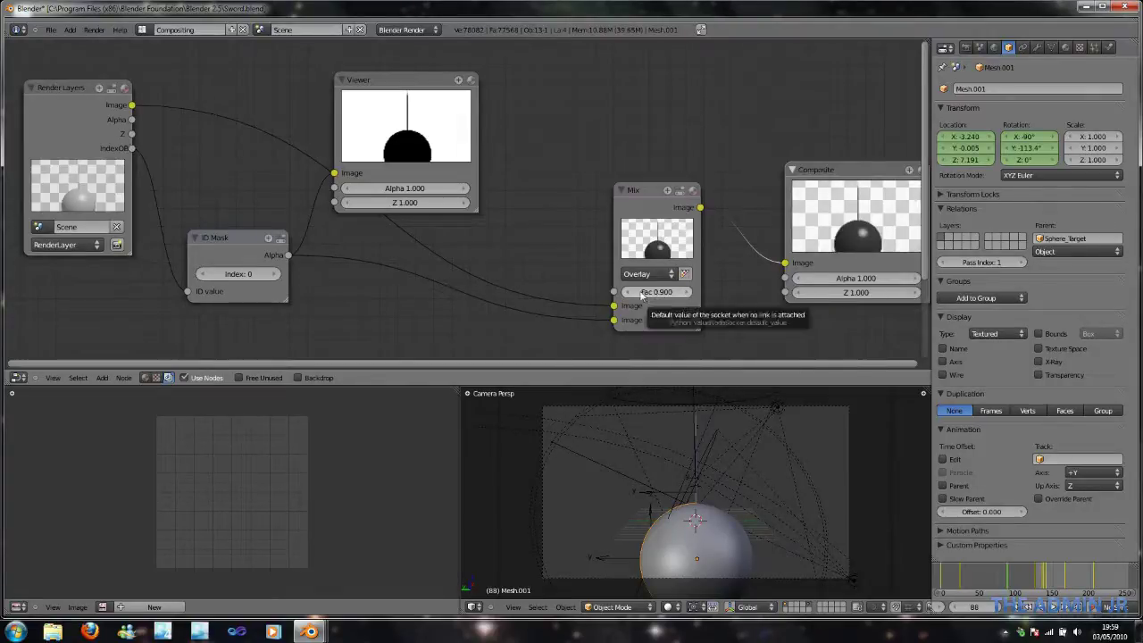
{"action": "left_click", "coordinate": [687, 292]}
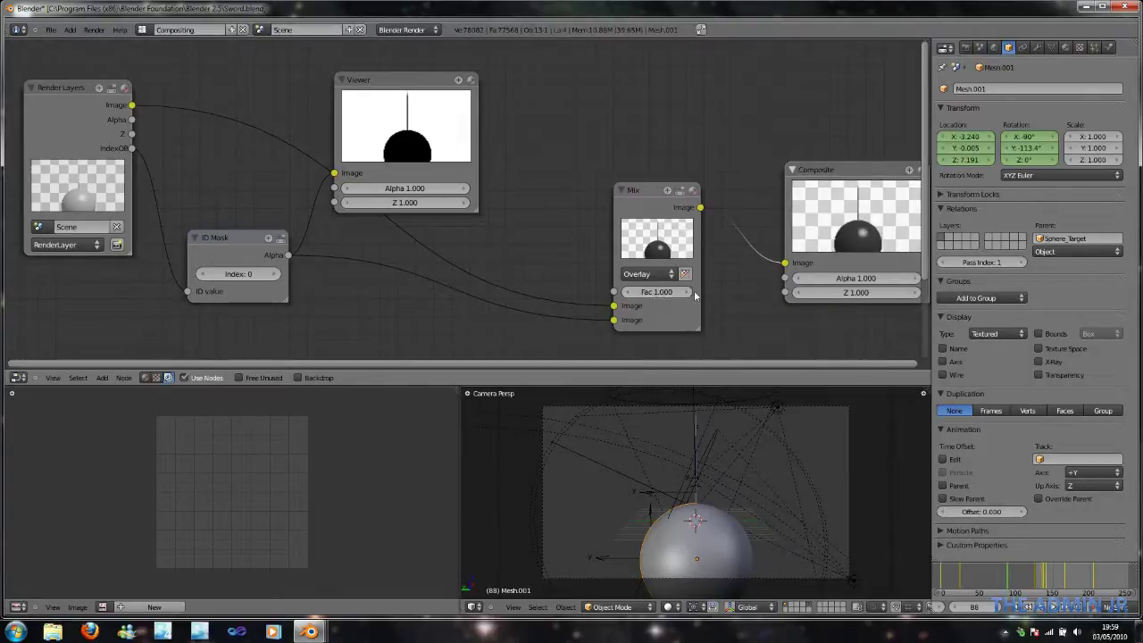
{"action": "left_click", "coordinate": [625, 292]}
{"action": "left_click", "coordinate": [626, 292]}
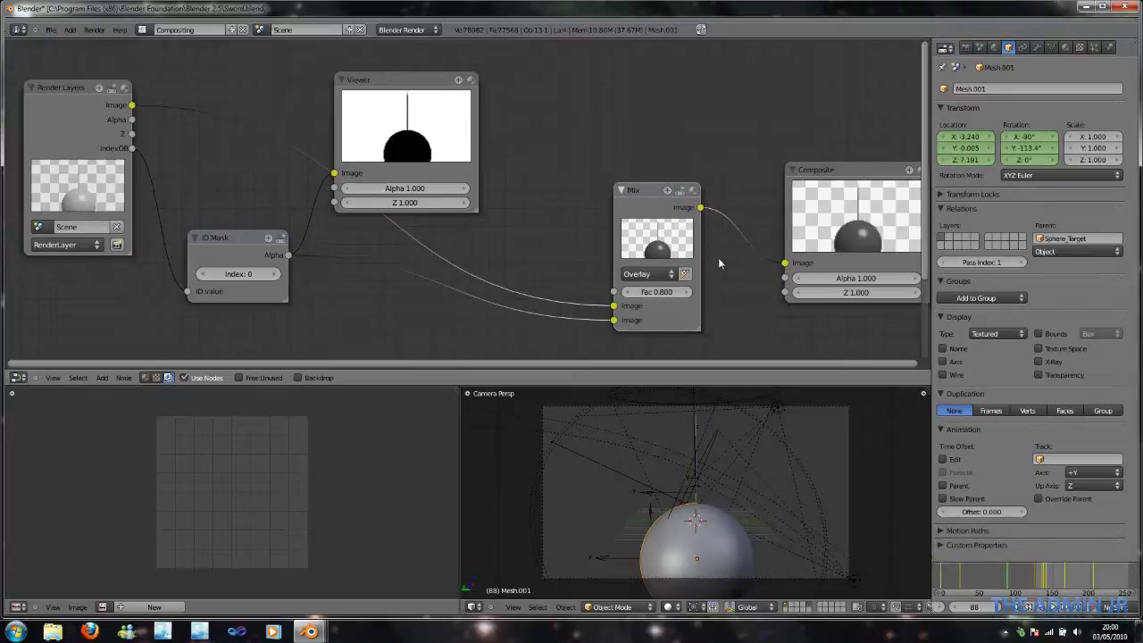
{"action": "key", "text": "F12"}
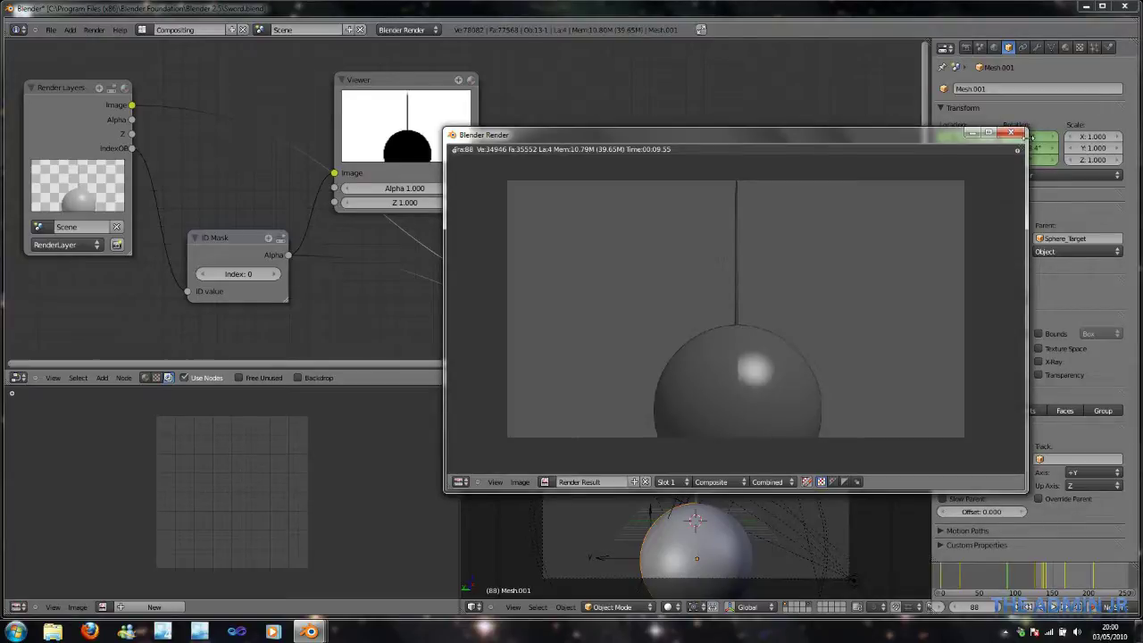
{"action": "left_click", "coordinate": [1011, 132]}
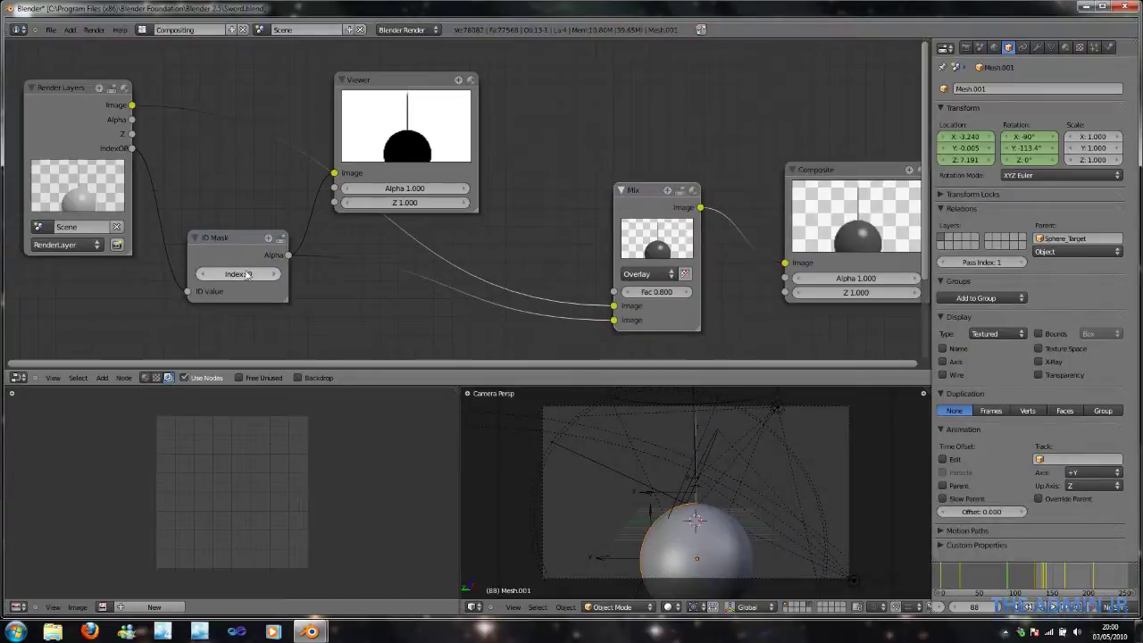
Step: Set the ID Mask index to 1, give the other mesh pass index 2, and render
{"action": "left_click", "coordinate": [277, 274]}
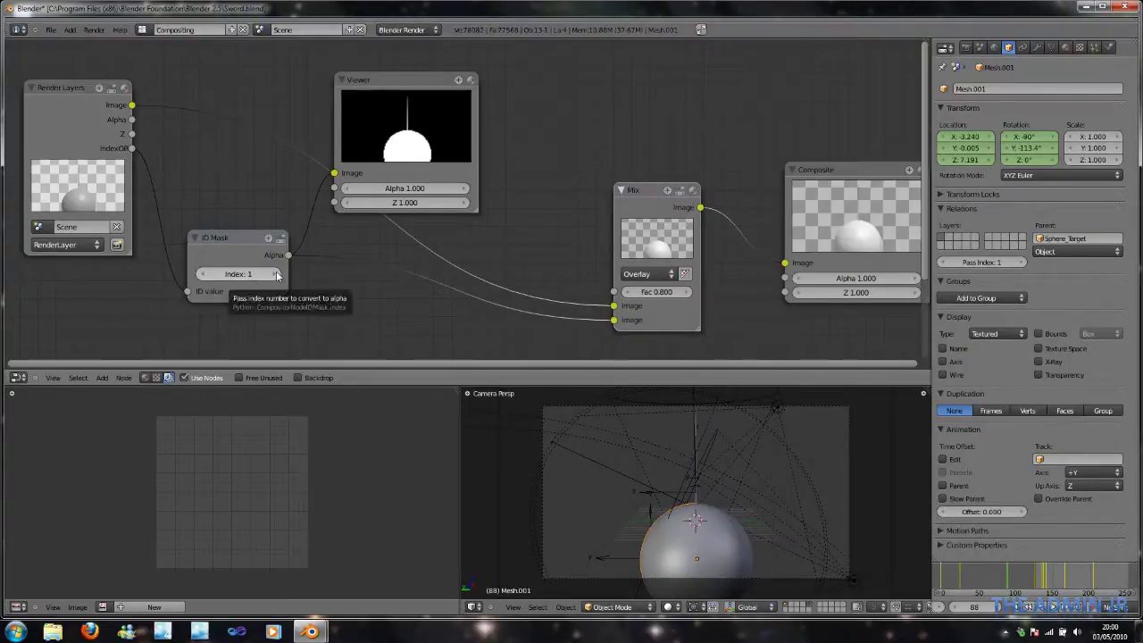
{"action": "right_click", "coordinate": [706, 487]}
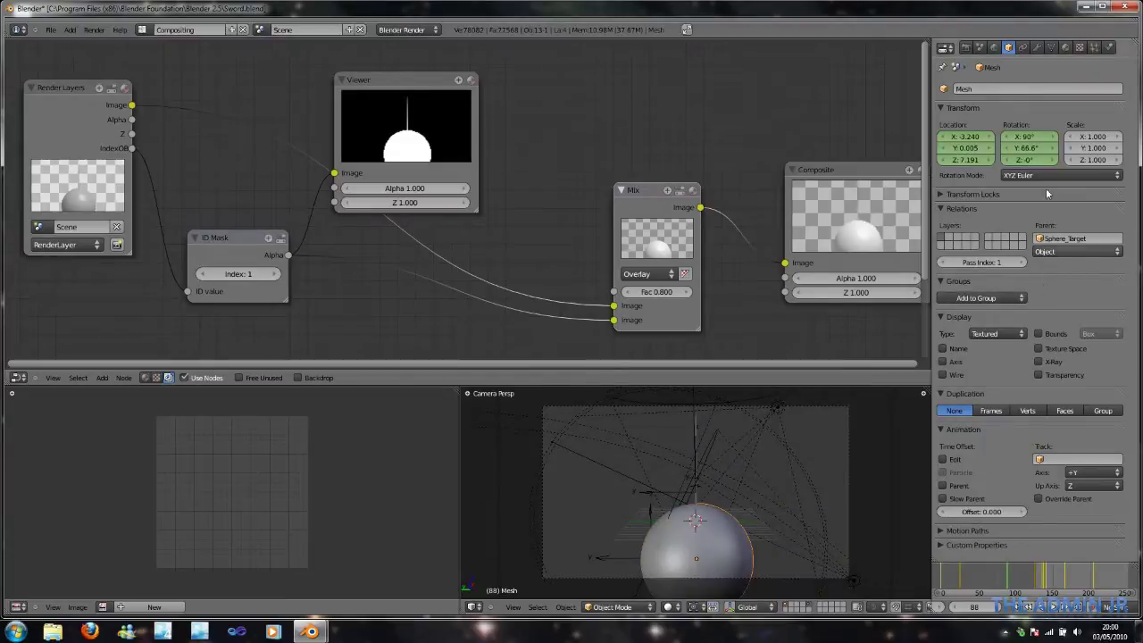
{"action": "left_click", "coordinate": [1023, 263]}
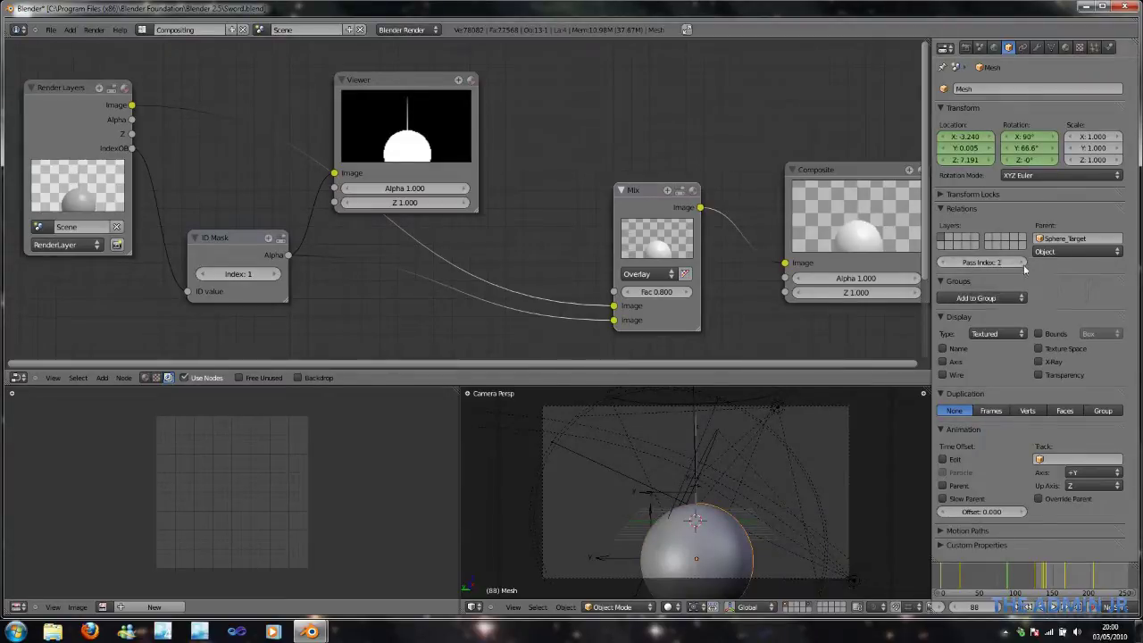
{"action": "key", "text": "F12"}
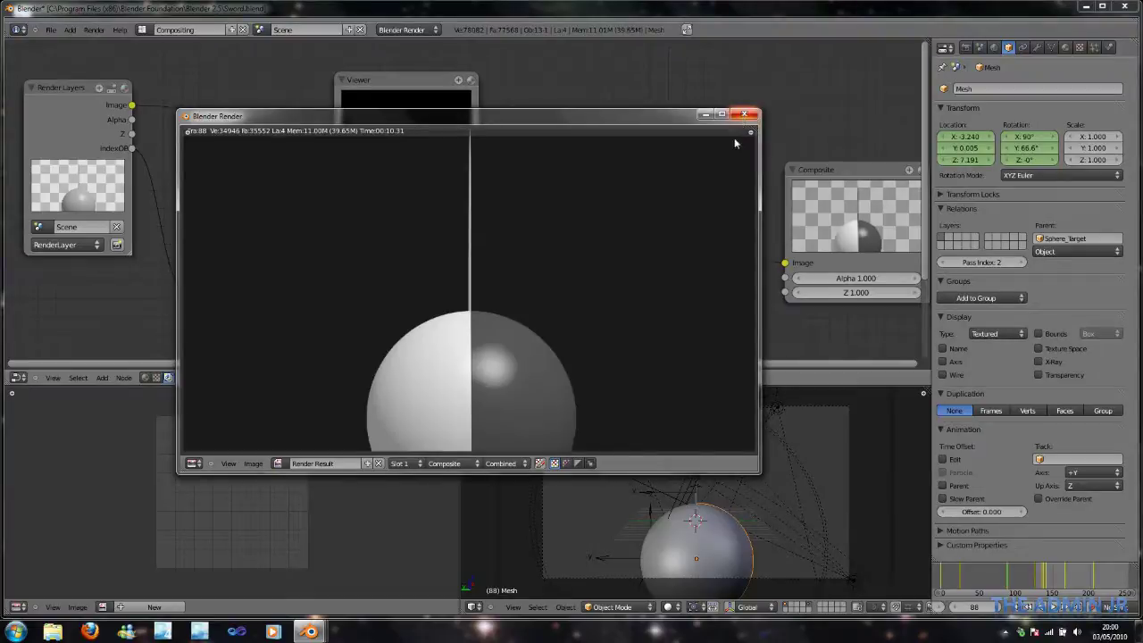
Step: Close the render result and return the ID Mask index to 0
{"action": "left_click_drag", "start_coordinate": [650, 119], "coordinate": [753, 105]}
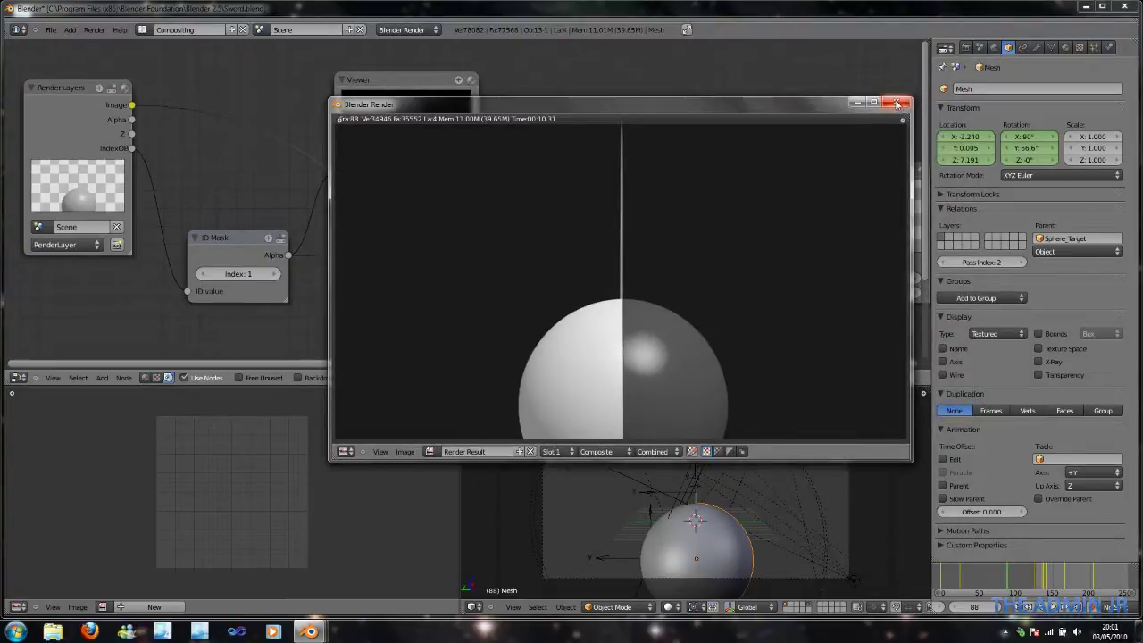
{"action": "left_click", "coordinate": [899, 104]}
{"action": "left_click", "coordinate": [272, 275]}
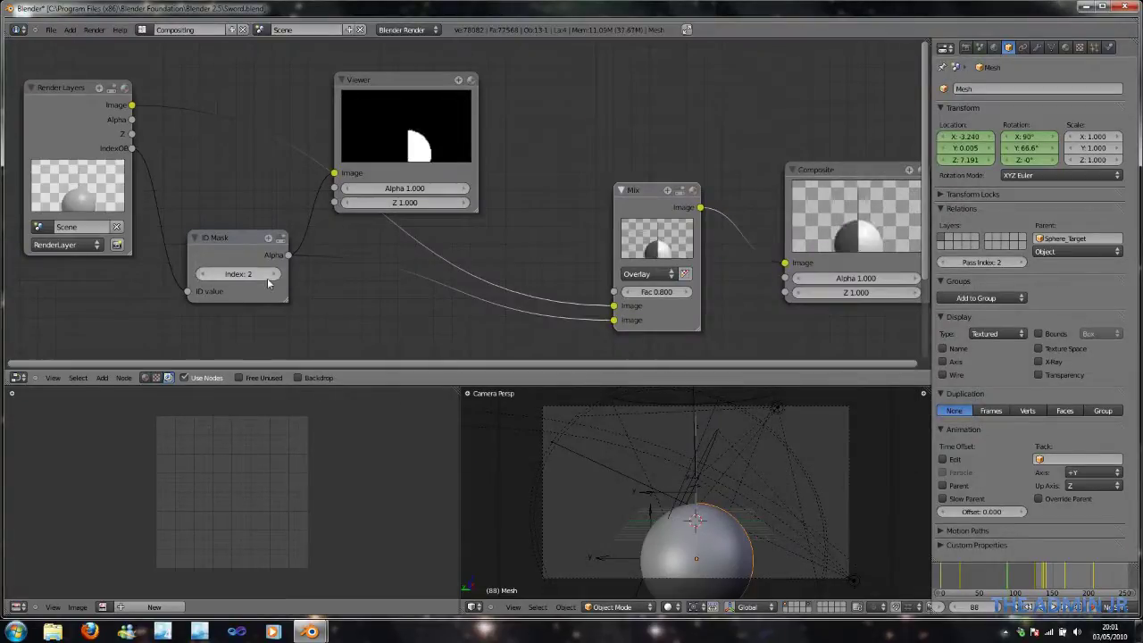
{"action": "left_click", "coordinate": [202, 276]}
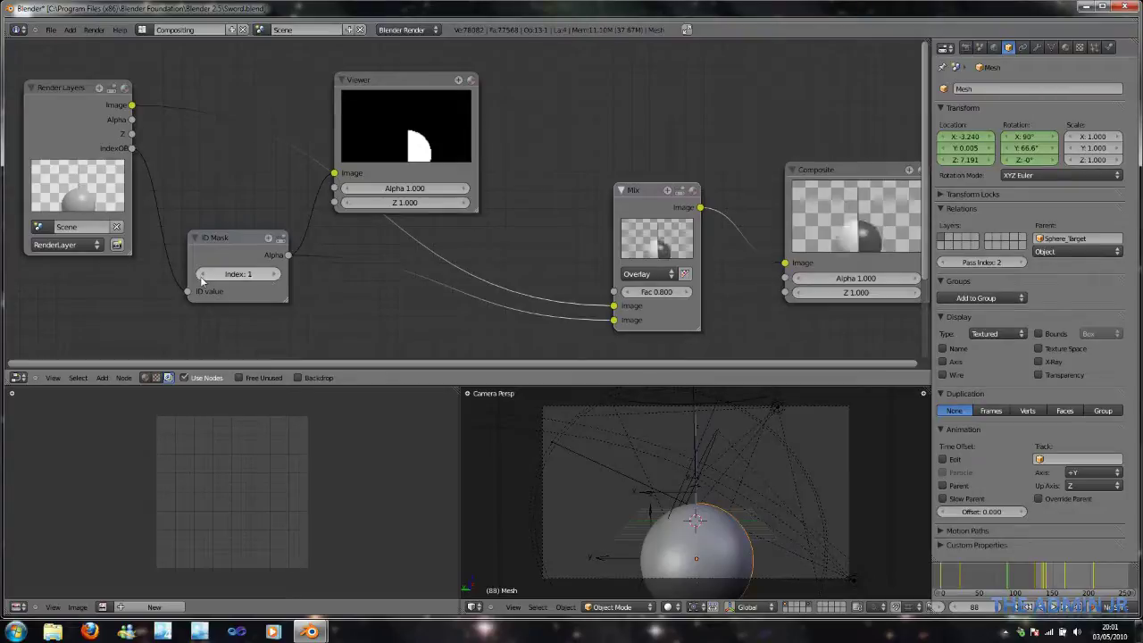
{"action": "left_click", "coordinate": [202, 276]}
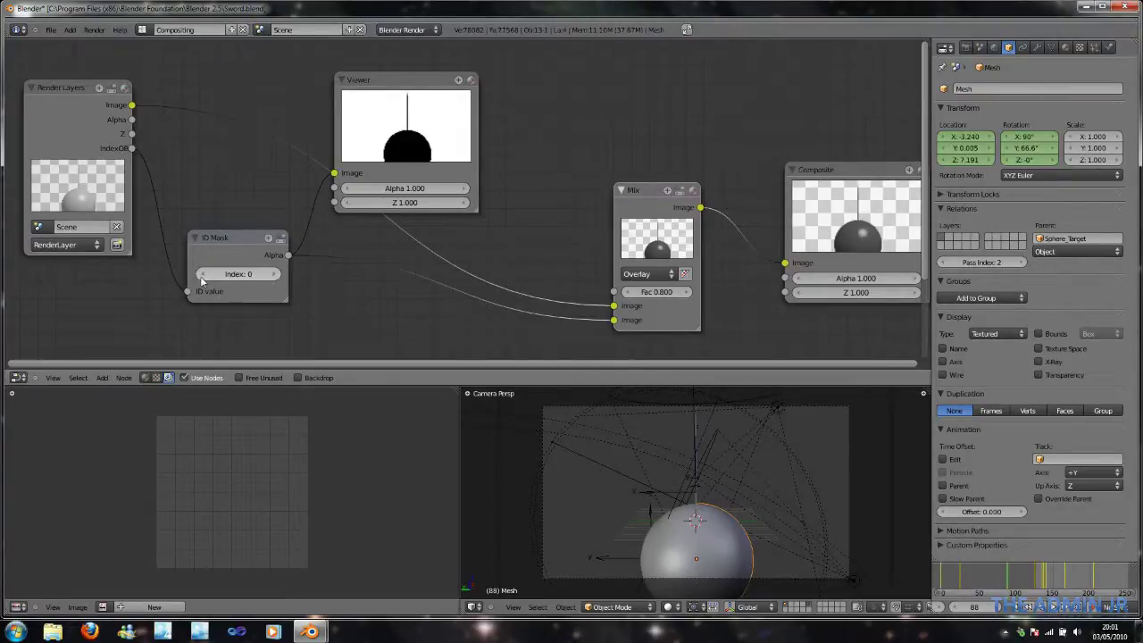
Step: Move the ID Mask node beside Render Layers and feed IndexOB into its ID value input
{"action": "left_click_drag", "start_coordinate": [230, 237], "coordinate": [257, 112]}
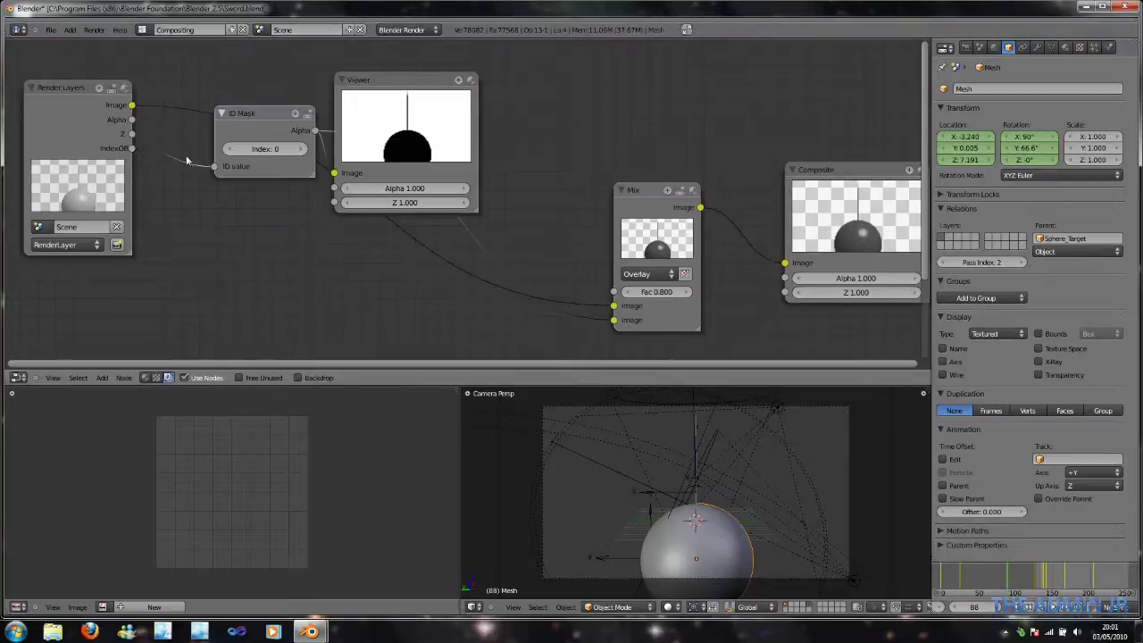
{"action": "left_click_drag", "start_coordinate": [132, 148], "coordinate": [137, 161]}
{"action": "left_click_drag", "start_coordinate": [202, 195], "coordinate": [214, 166]}
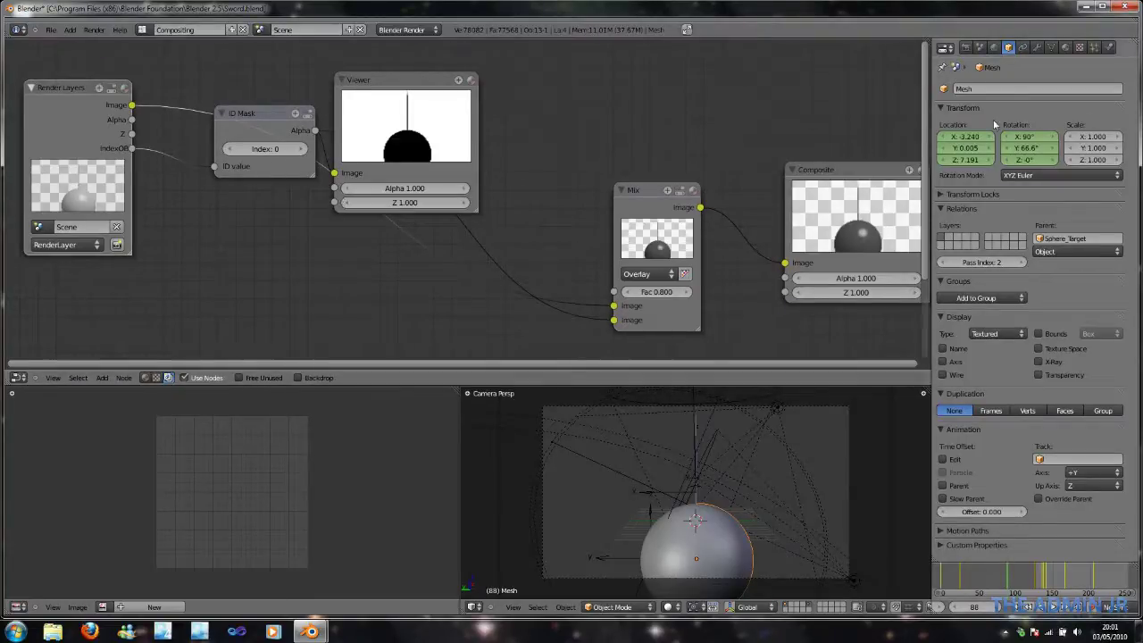
Step: Expand the render layer passes and confirm Object Index is enabled
{"action": "left_click", "coordinate": [966, 48]}
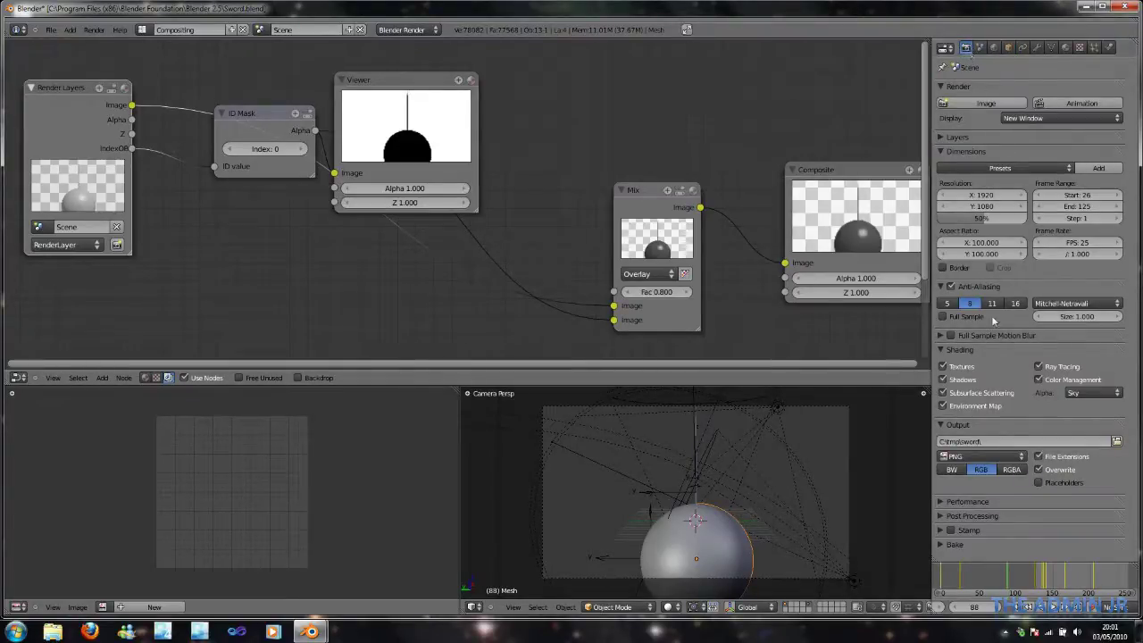
{"action": "left_click", "coordinate": [948, 141]}
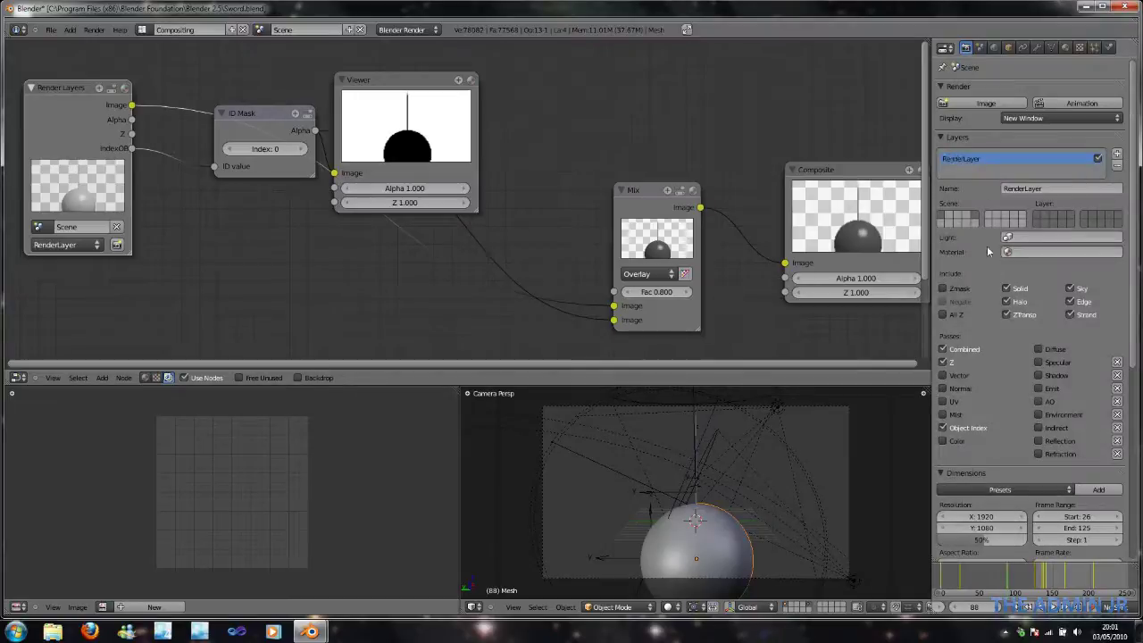
{"action": "left_click", "coordinate": [965, 430]}
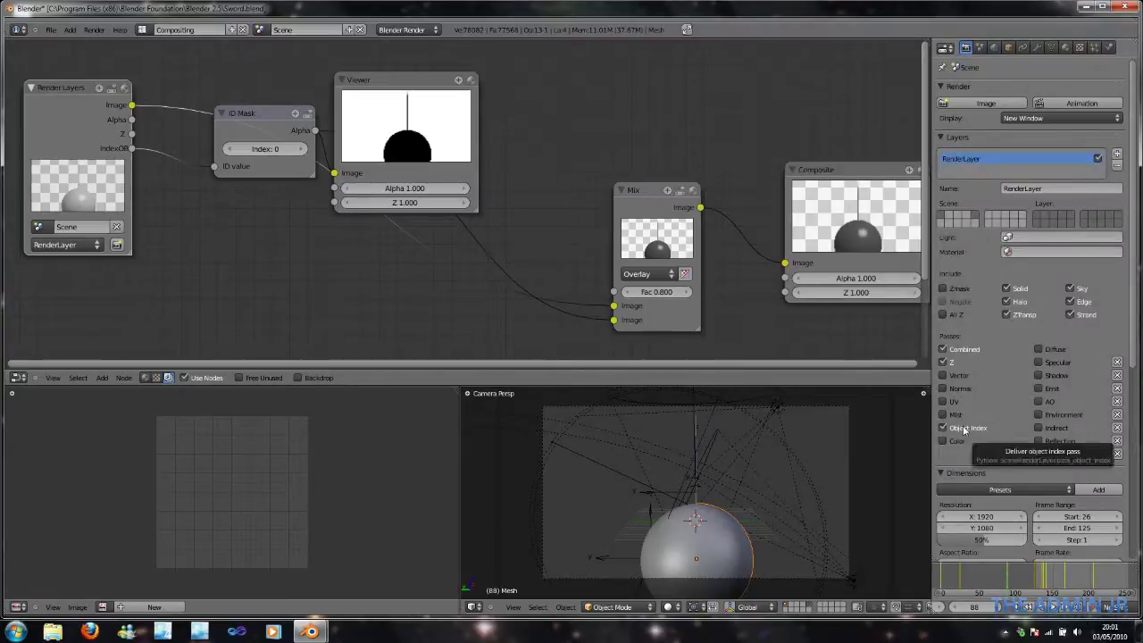